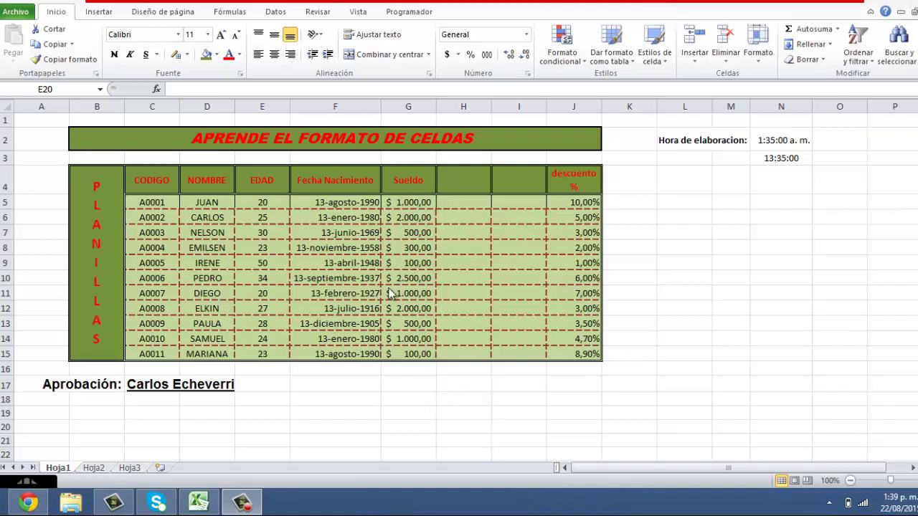
- Review the original formatted table's title and its cells through J15
{"action": "left_click", "coordinate": [107, 133]}
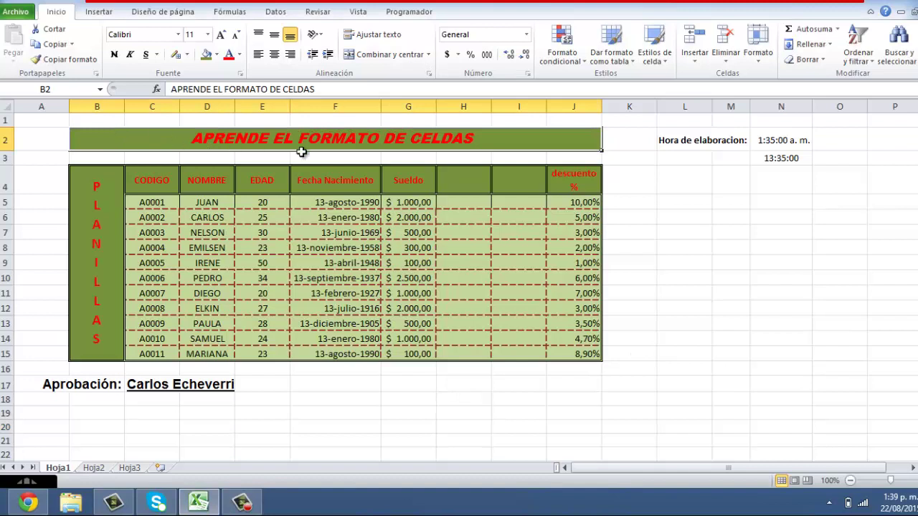
{"action": "left_click_drag", "start_coordinate": [301, 152], "coordinate": [582, 351]}
{"action": "left_click", "coordinate": [574, 323]}
{"action": "left_click", "coordinate": [586, 352]}
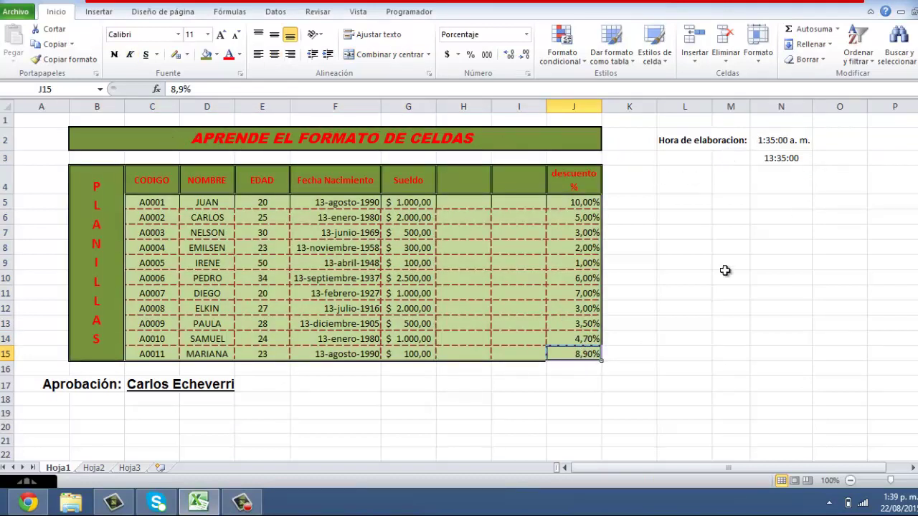
{"action": "left_click", "coordinate": [651, 312]}
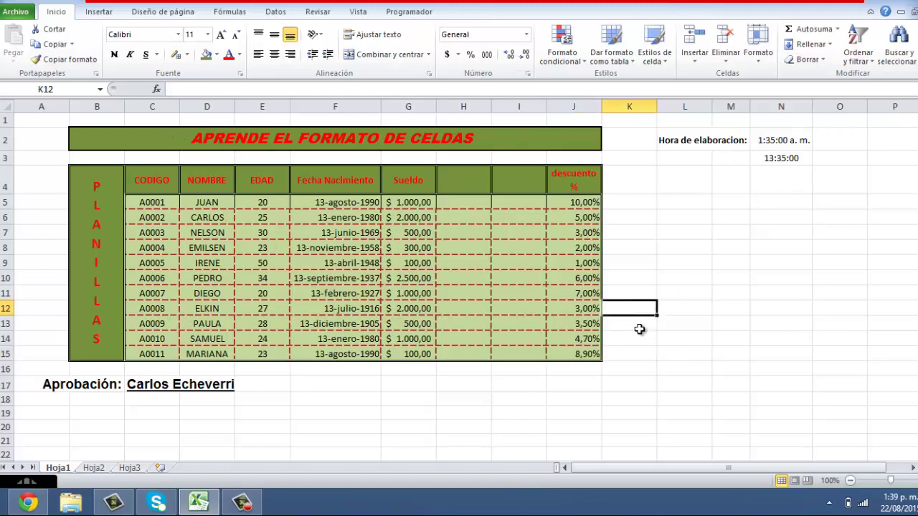
- Look over the copied table's top rows, then recheck the original title's font and alignment
{"action": "scroll", "coordinate": [639, 329], "scroll_direction": "down", "scroll_amount": 2}
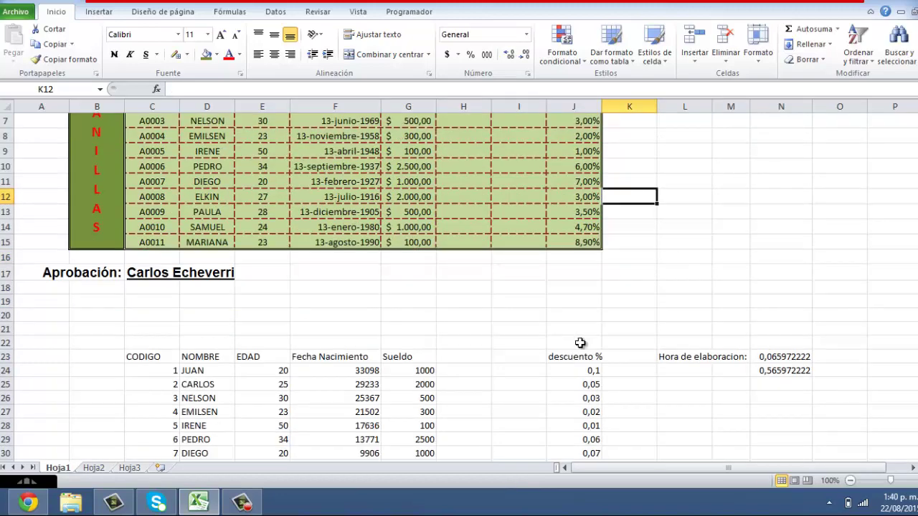
{"action": "left_click", "coordinate": [130, 355]}
{"action": "scroll", "coordinate": [133, 352], "scroll_direction": "down", "scroll_amount": 1}
{"action": "scroll", "coordinate": [136, 349], "scroll_direction": "down", "scroll_amount": 2}
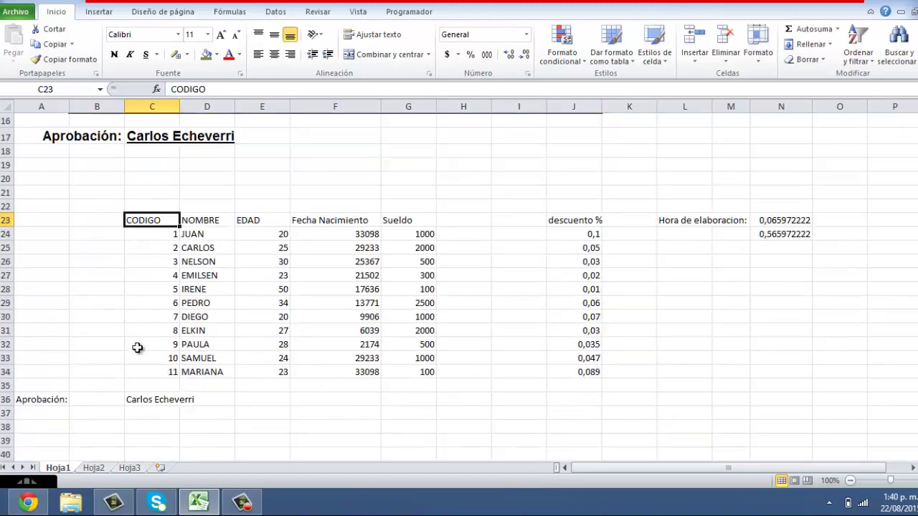
{"action": "left_click_drag", "start_coordinate": [131, 219], "coordinate": [682, 254]}
{"action": "left_click", "coordinate": [616, 331]}
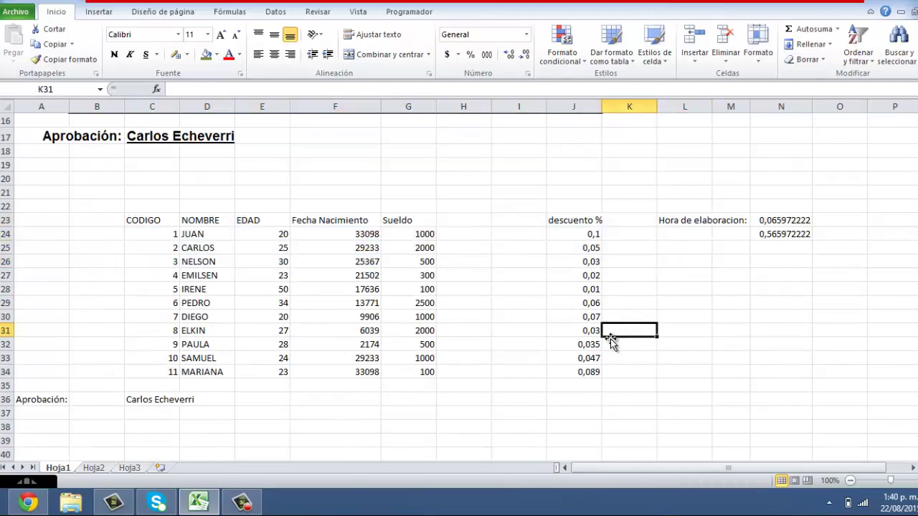
{"action": "scroll", "coordinate": [494, 366], "scroll_direction": "up", "scroll_amount": 2}
{"action": "scroll", "coordinate": [495, 366], "scroll_direction": "up", "scroll_amount": 2}
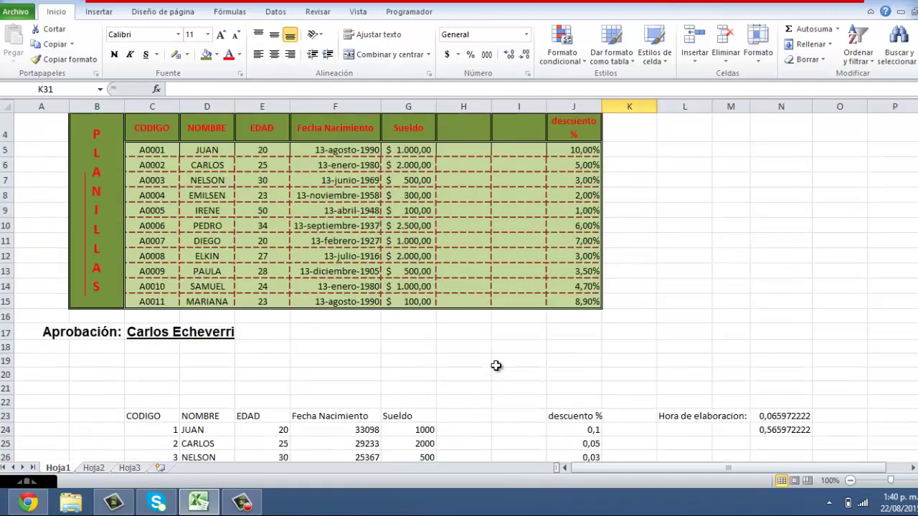
{"action": "scroll", "coordinate": [495, 366], "scroll_direction": "up", "scroll_amount": 1}
{"action": "left_click", "coordinate": [315, 259]}
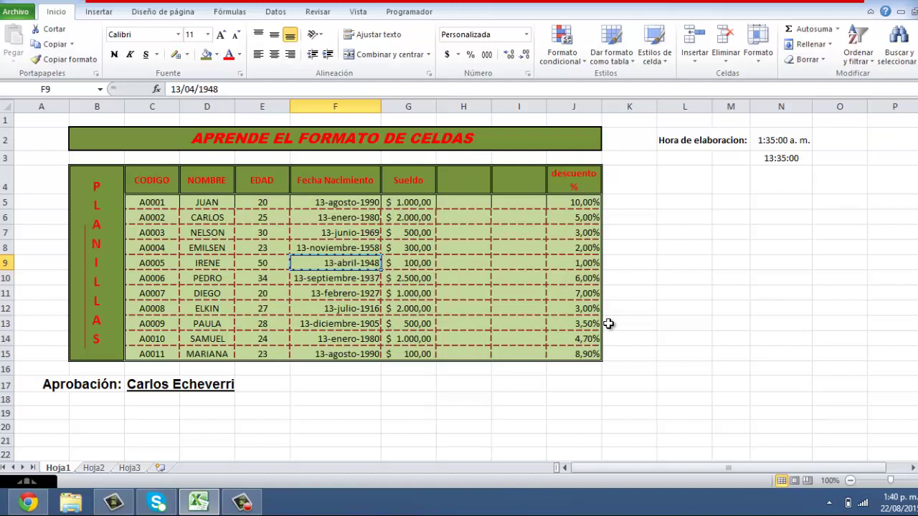
{"action": "left_click", "coordinate": [231, 148]}
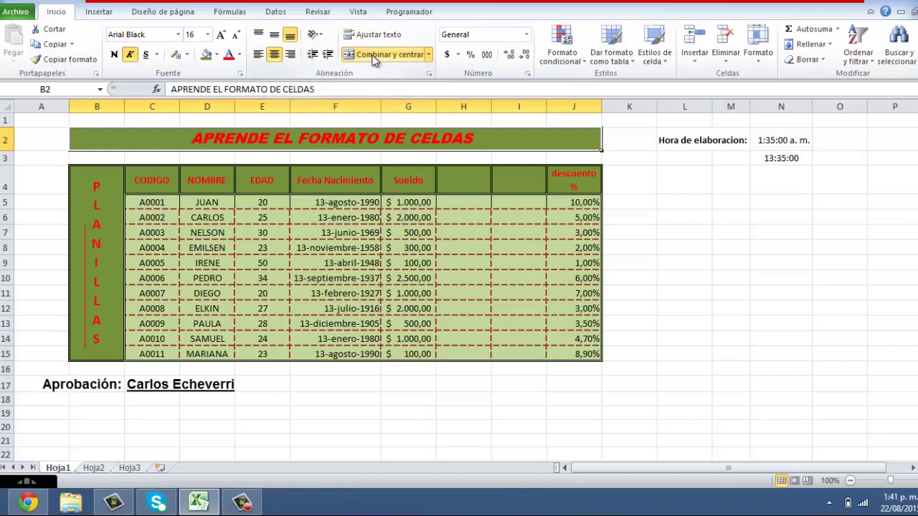
- Enter 'APREND EL FORMATO DE CELDAS' in cell B20
{"action": "scroll", "coordinate": [333, 264], "scroll_direction": "down", "scroll_amount": 2}
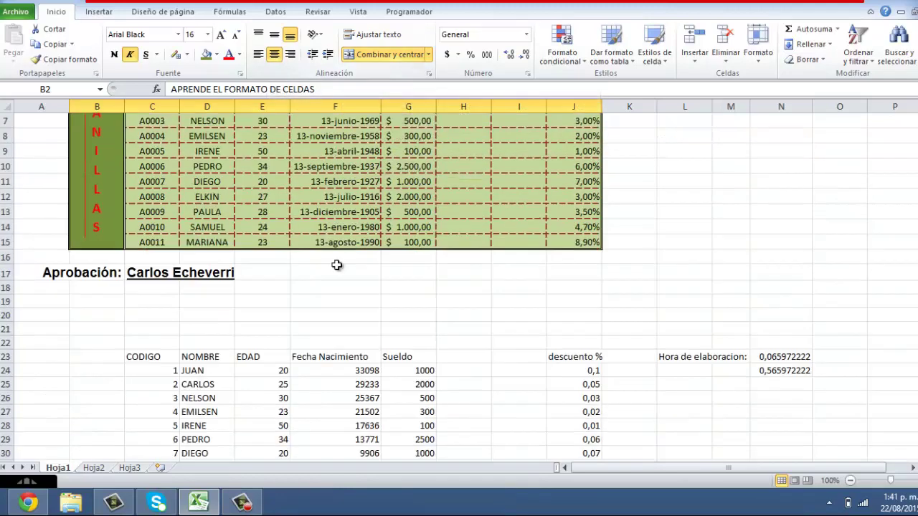
{"action": "left_click", "coordinate": [116, 316]}
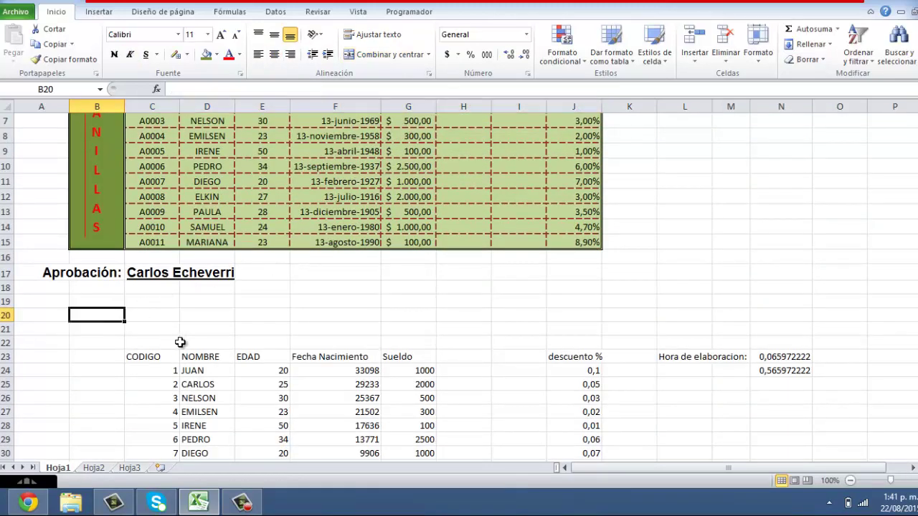
{"action": "scroll", "coordinate": [212, 347], "scroll_direction": "up", "scroll_amount": 2}
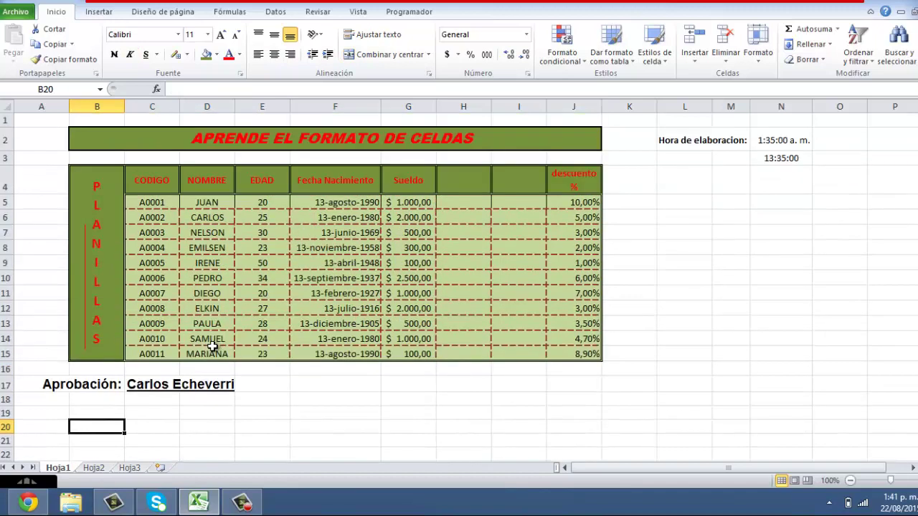
{"action": "type", "text": "APR"}
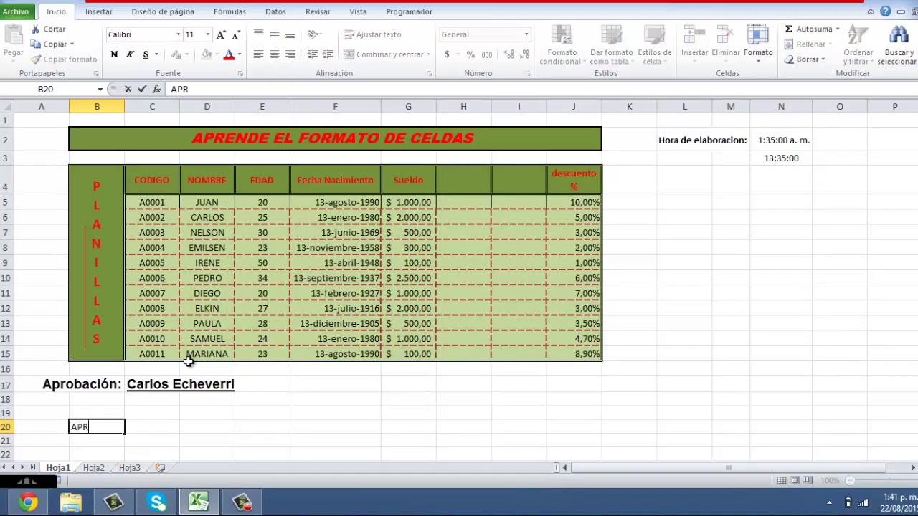
{"action": "type", "text": "END EL FOR"}
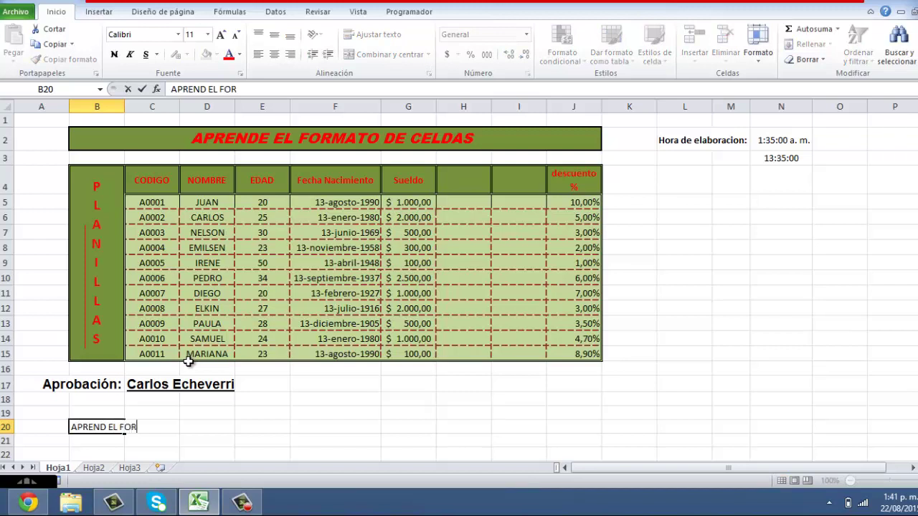
{"action": "type", "text": "MATO DE CELDAS"}
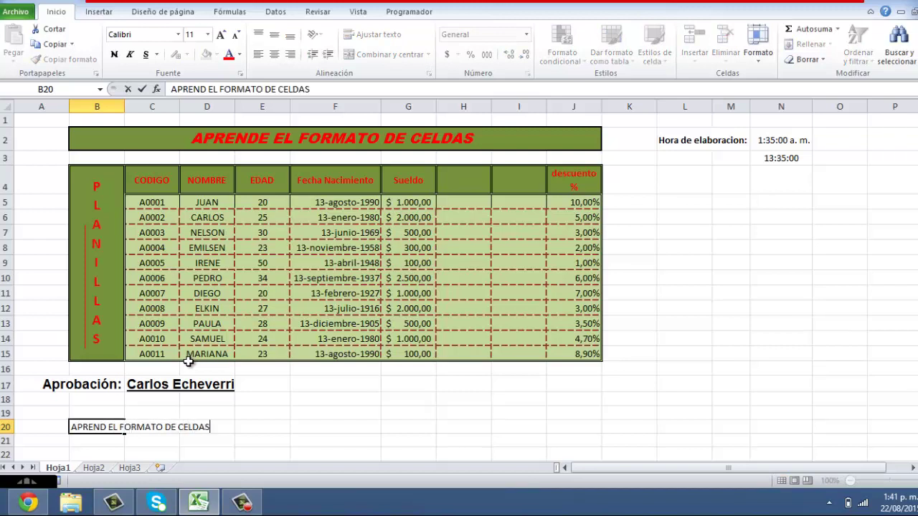
{"action": "key", "text": "Return"}
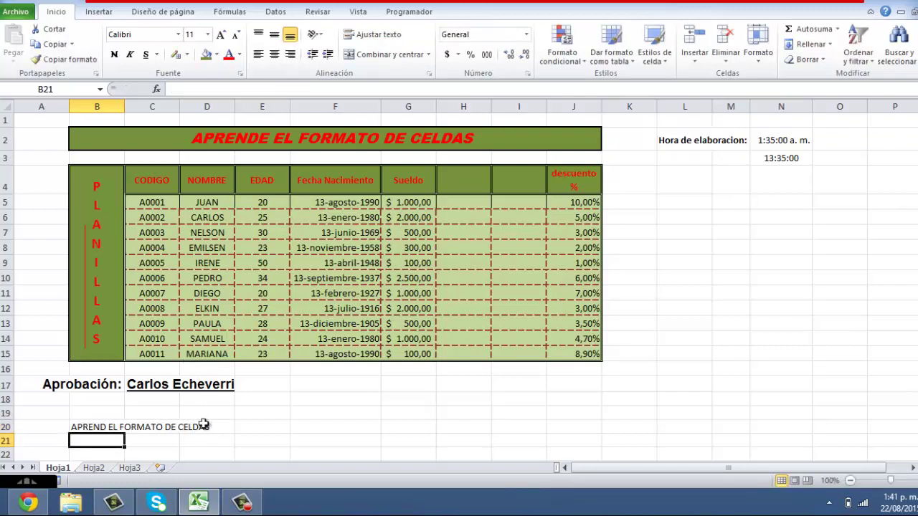
- Correct the B20 title in the formula bar to read 'APRENDA EL FORMATO DE CELDAS'
{"action": "left_click", "coordinate": [107, 428]}
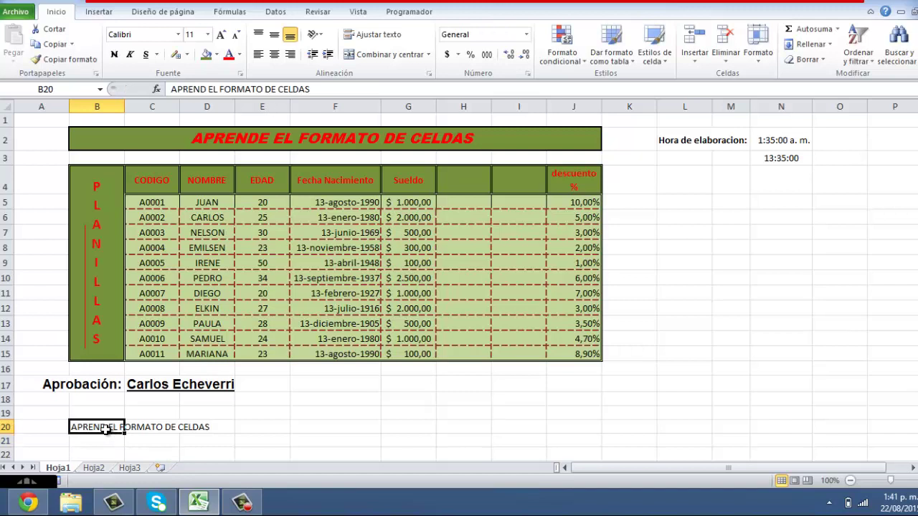
{"action": "left_click", "coordinate": [205, 91]}
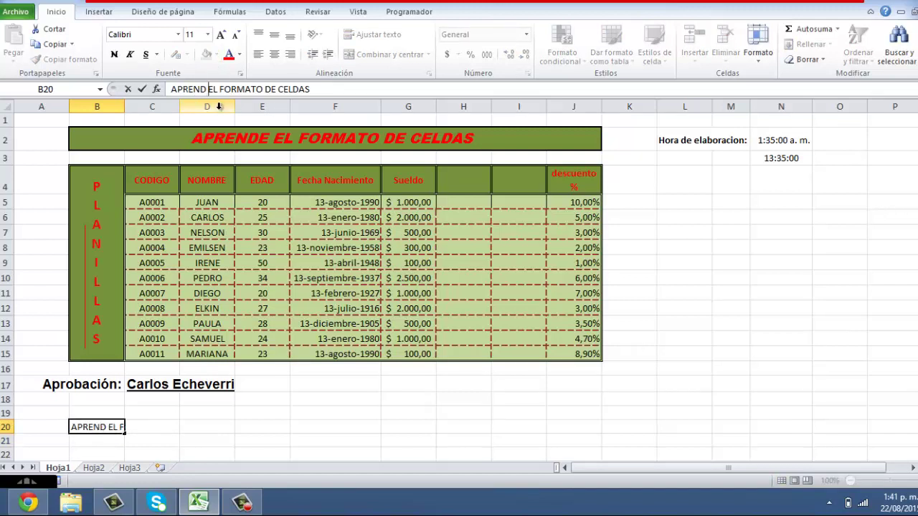
{"action": "type", "text": "A"}
{"action": "key", "text": "Return"}
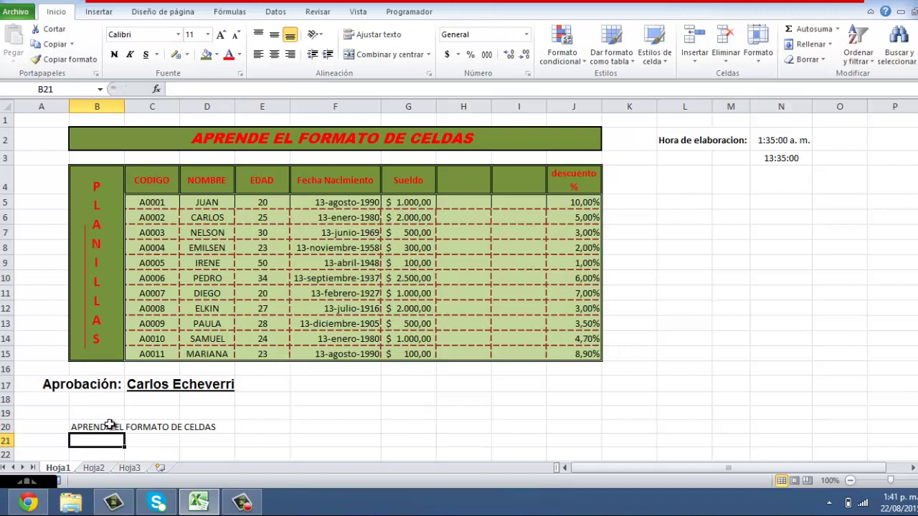
{"action": "left_click", "coordinate": [98, 425]}
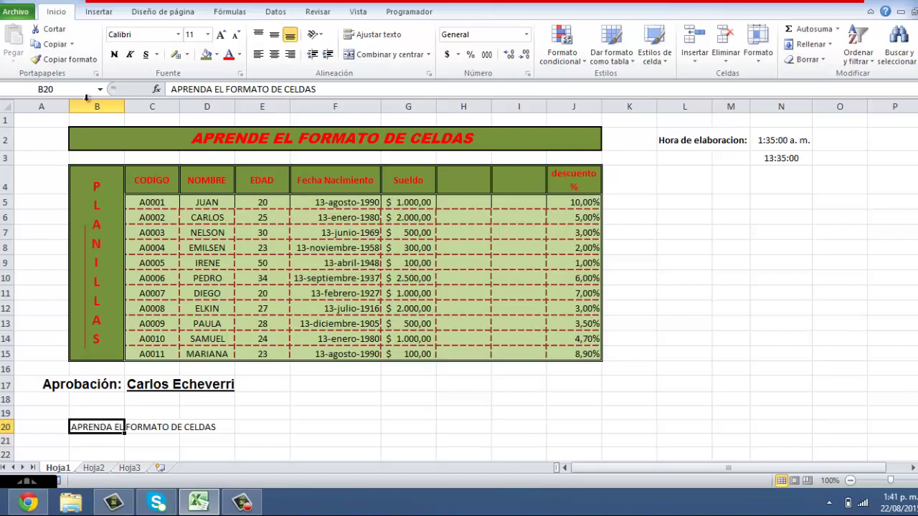
{"action": "left_click", "coordinate": [98, 138]}
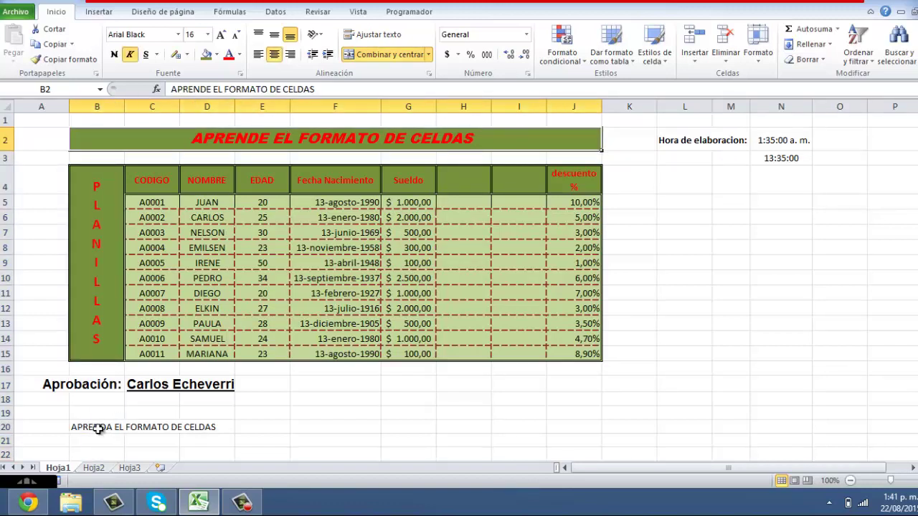
- Merge and centre B20:J20 with Combinar y centrar so the title spans the table
{"action": "left_click_drag", "start_coordinate": [79, 427], "coordinate": [562, 435]}
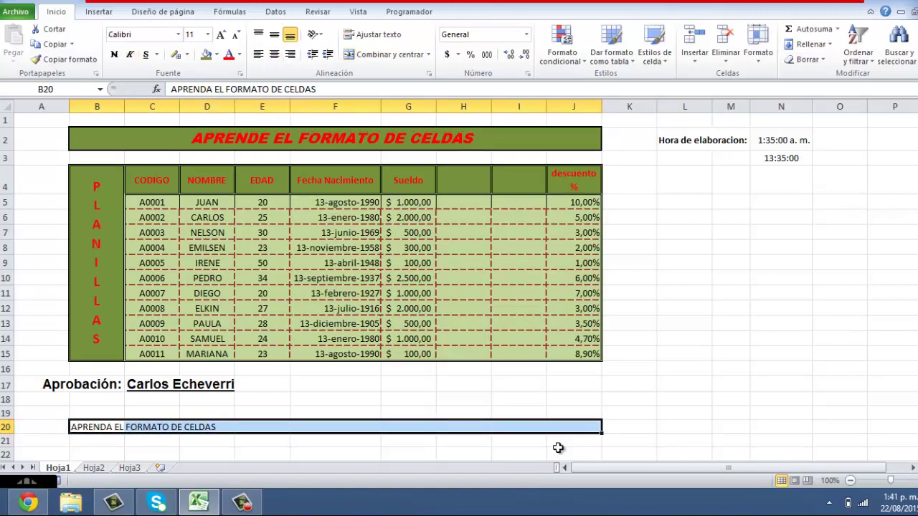
{"action": "left_click", "coordinate": [395, 53]}
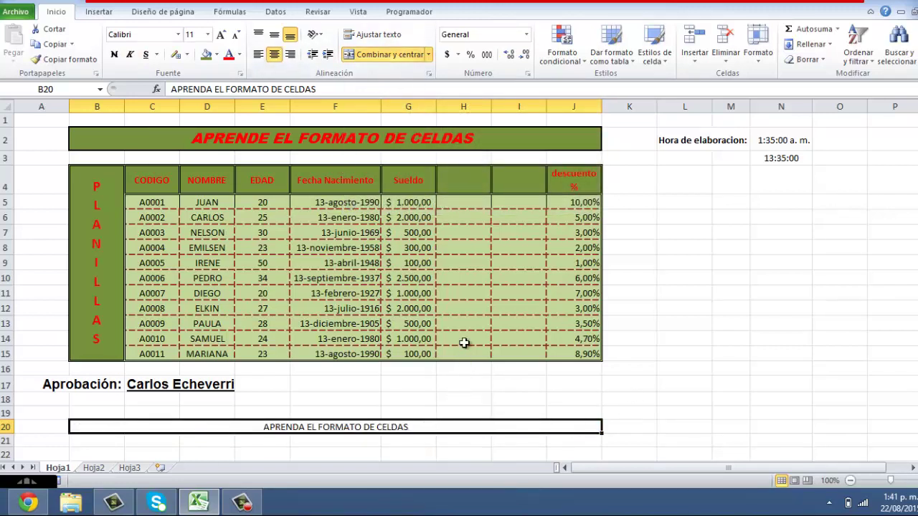
{"action": "left_click", "coordinate": [287, 142]}
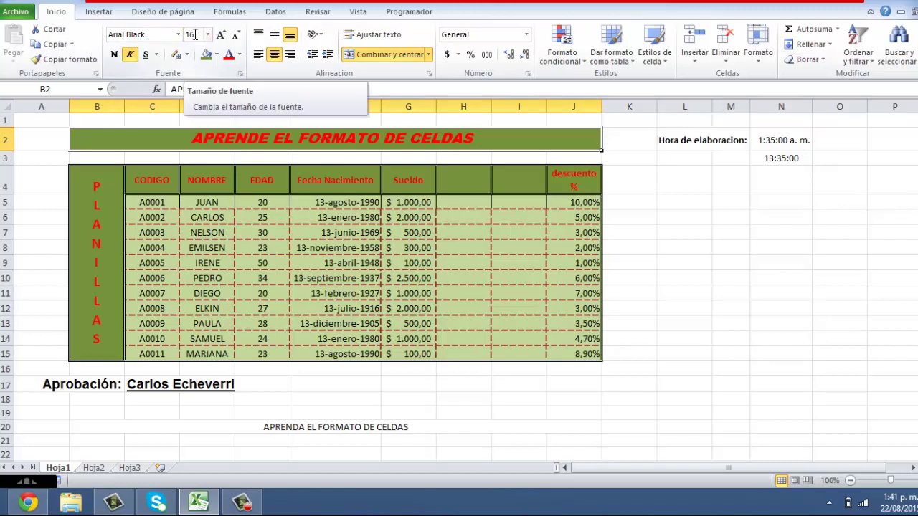
{"action": "left_click", "coordinate": [292, 424]}
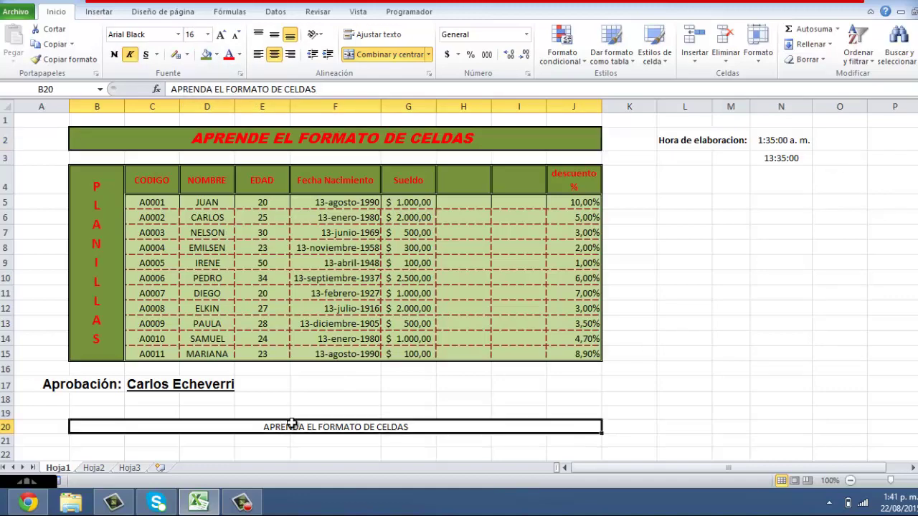
- Format the B20 title as Arial Black, size 16, italic
{"action": "left_click", "coordinate": [178, 34]}
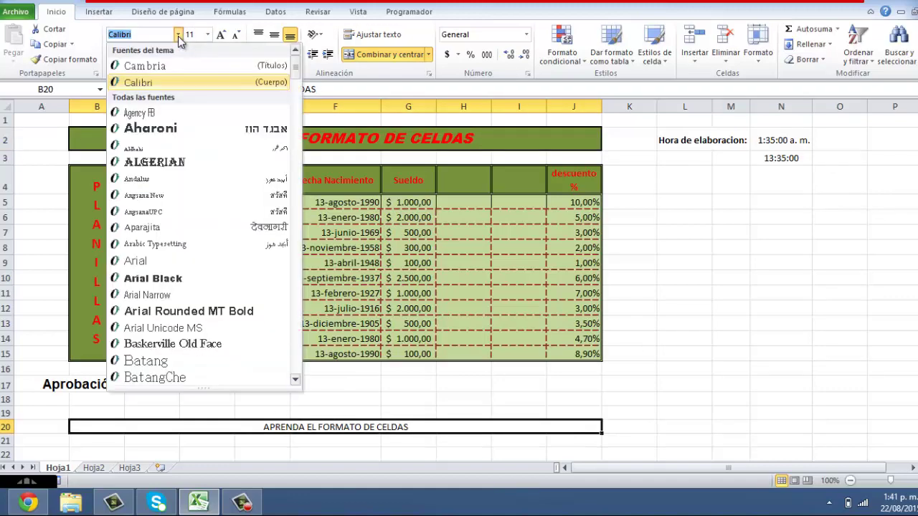
{"action": "left_click", "coordinate": [162, 279]}
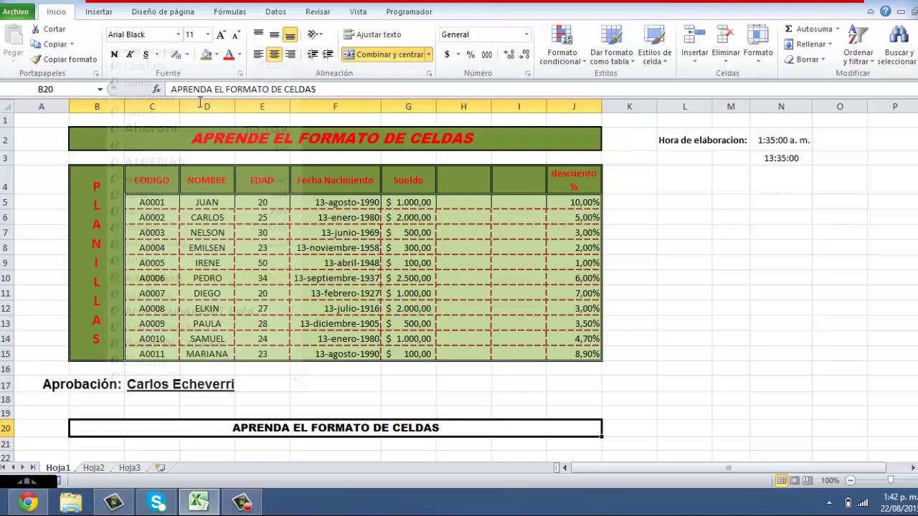
{"action": "left_click", "coordinate": [208, 34]}
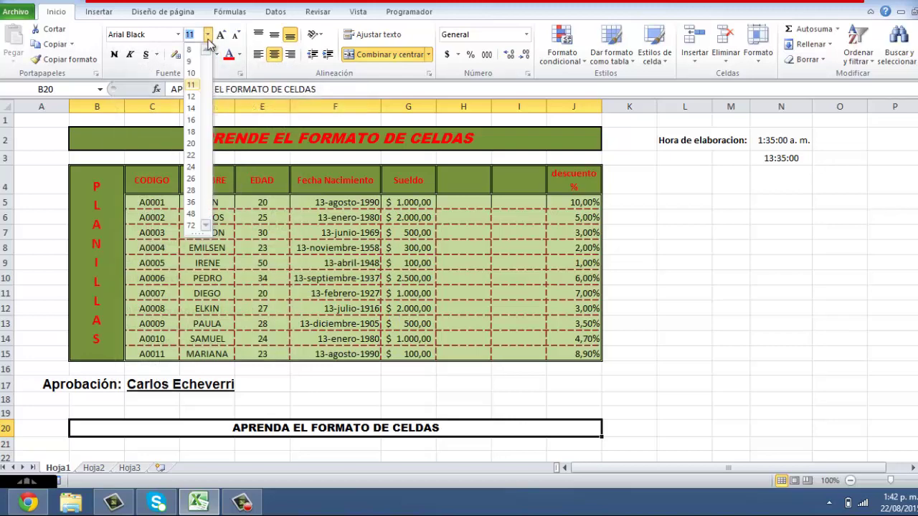
{"action": "left_click", "coordinate": [193, 119]}
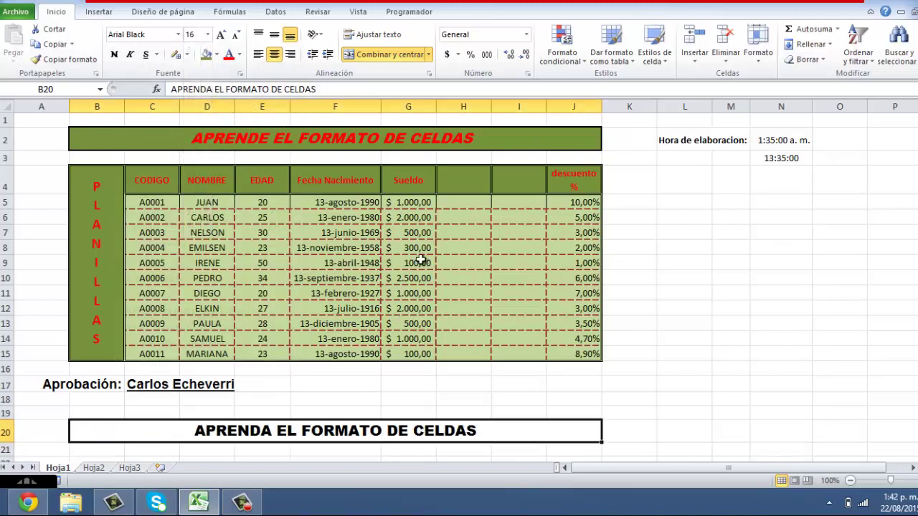
{"action": "left_click", "coordinate": [312, 150]}
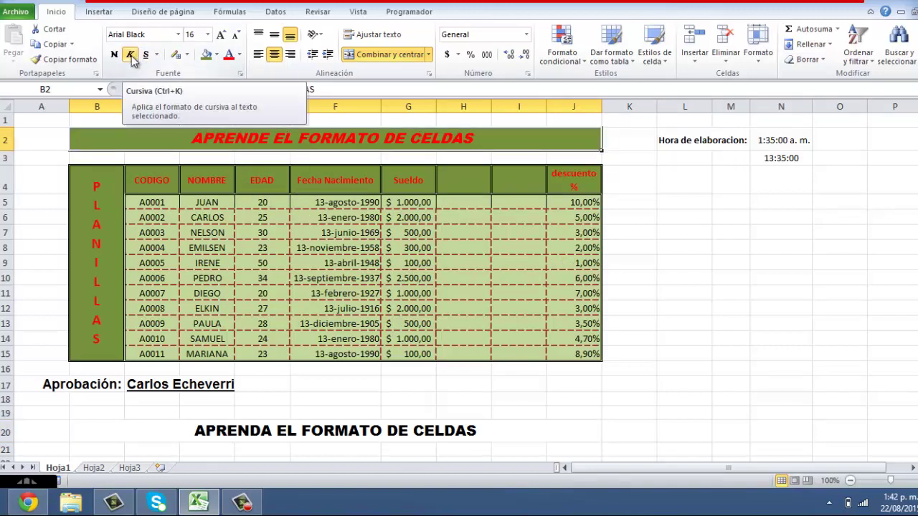
{"action": "left_click", "coordinate": [276, 435]}
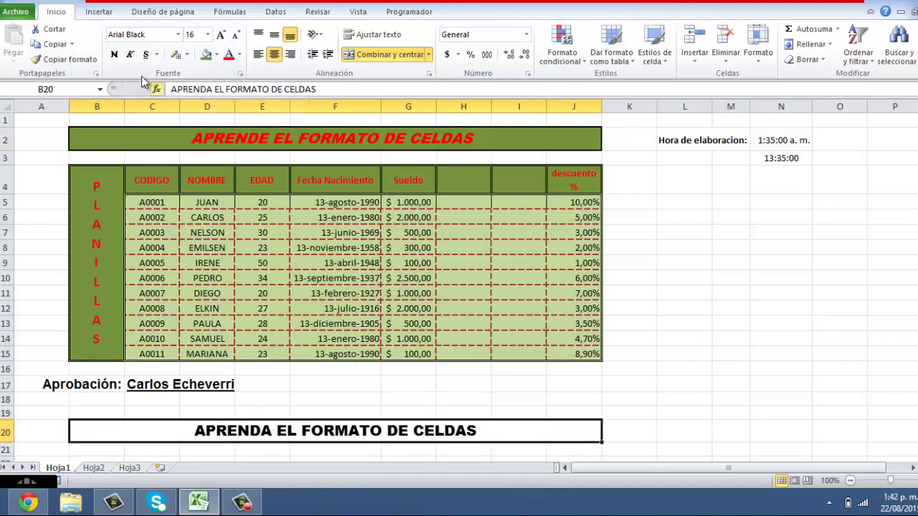
{"action": "left_click", "coordinate": [130, 56]}
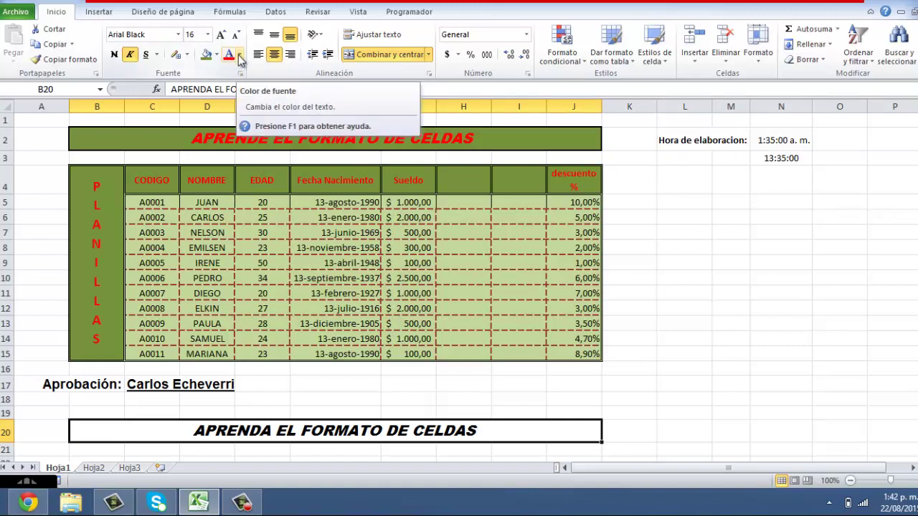
- Apply the red standard font colour to the B20 title
{"action": "left_click", "coordinate": [240, 56]}
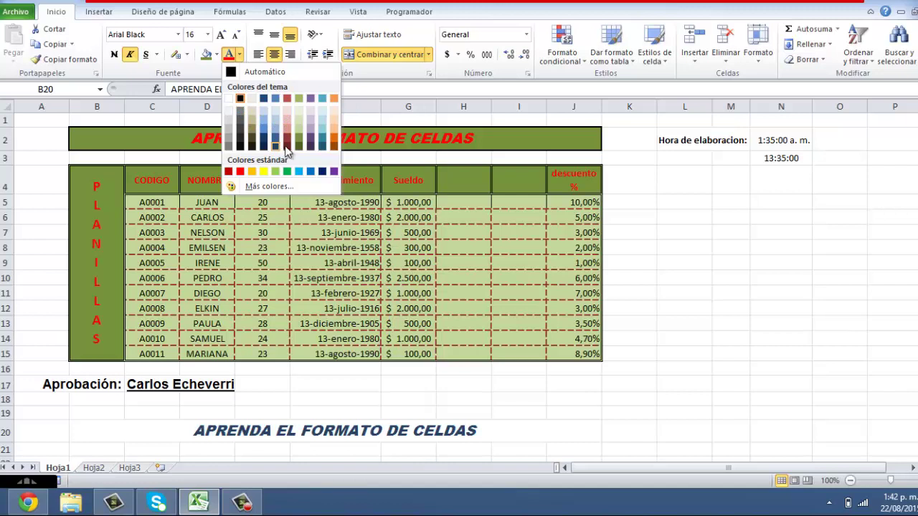
{"action": "left_click", "coordinate": [241, 172]}
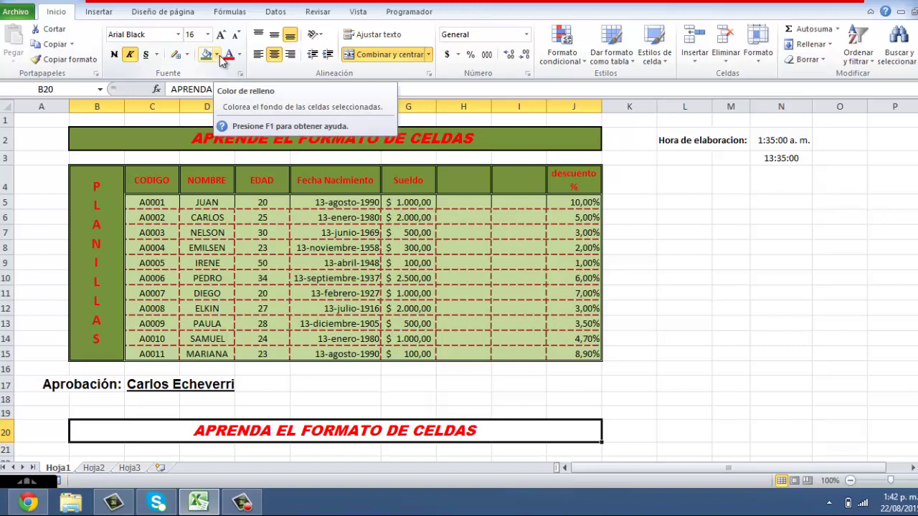
- Fill the merged B20:J20 title with the olive-green theme colour
{"action": "left_click", "coordinate": [217, 55]}
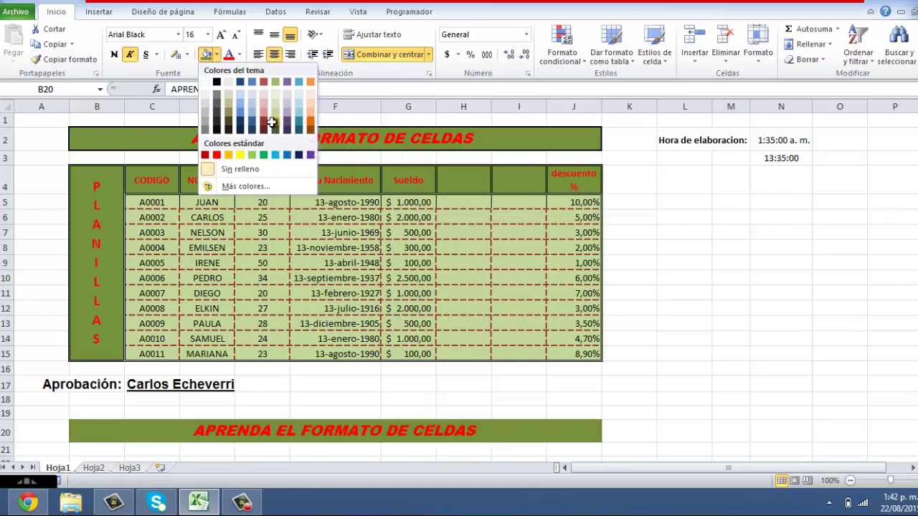
{"action": "left_click", "coordinate": [272, 122]}
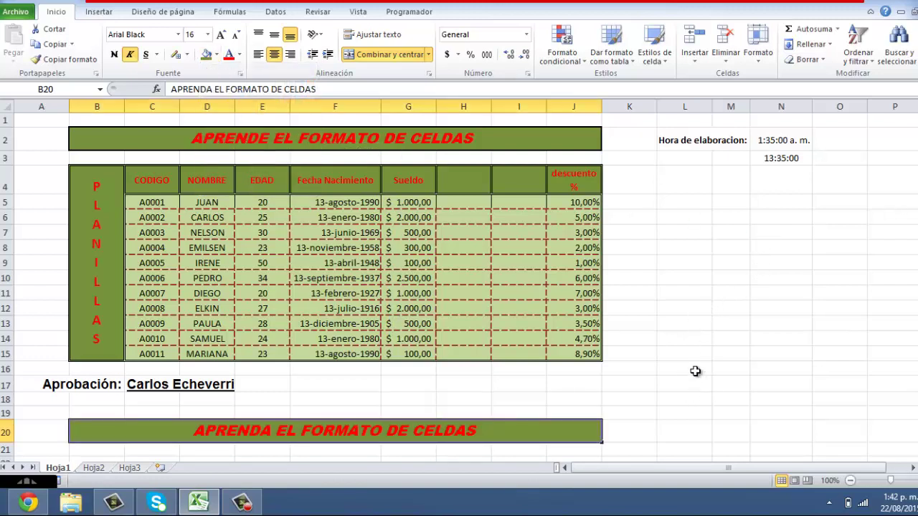
- Check the original B2 title, then pick empty cell L5 and show the Bordes list
{"action": "left_click", "coordinate": [97, 135]}
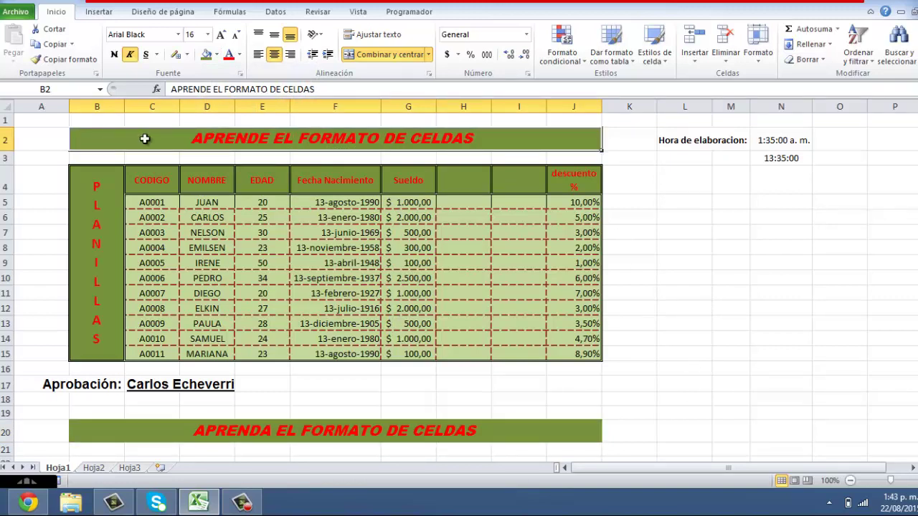
{"action": "left_click", "coordinate": [689, 197]}
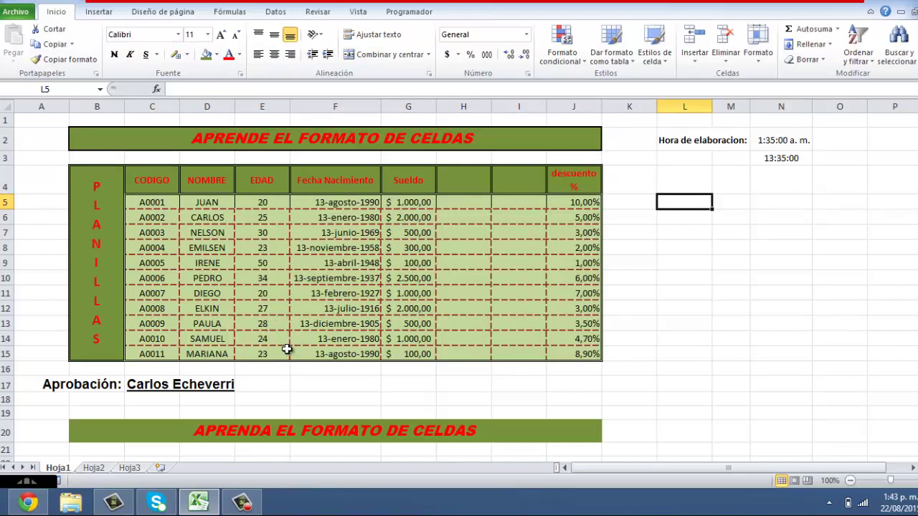
{"action": "left_click", "coordinate": [187, 55]}
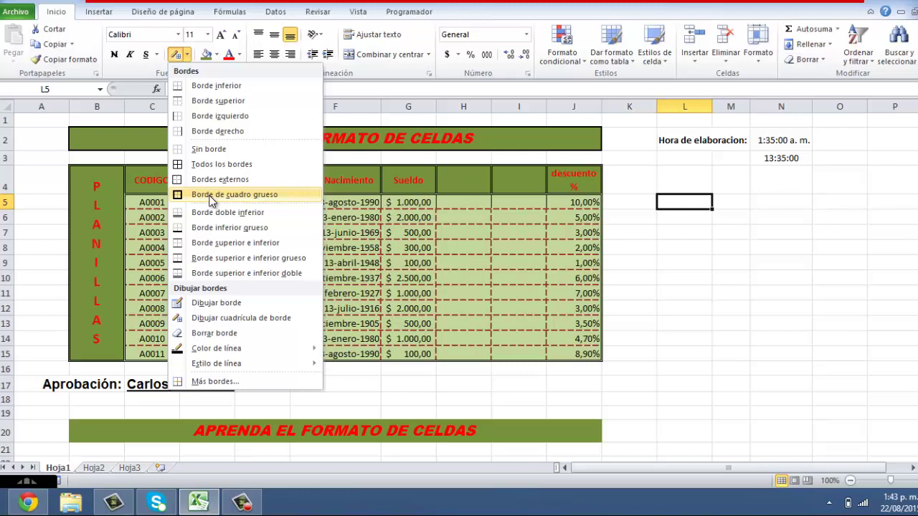
- Try the thick box border on test cell L5
{"action": "left_click", "coordinate": [209, 195]}
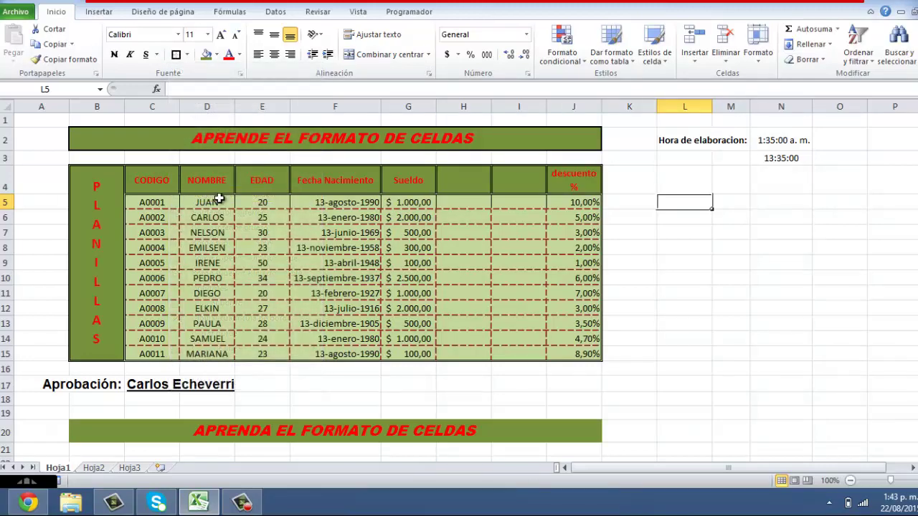
{"action": "left_click", "coordinate": [776, 329]}
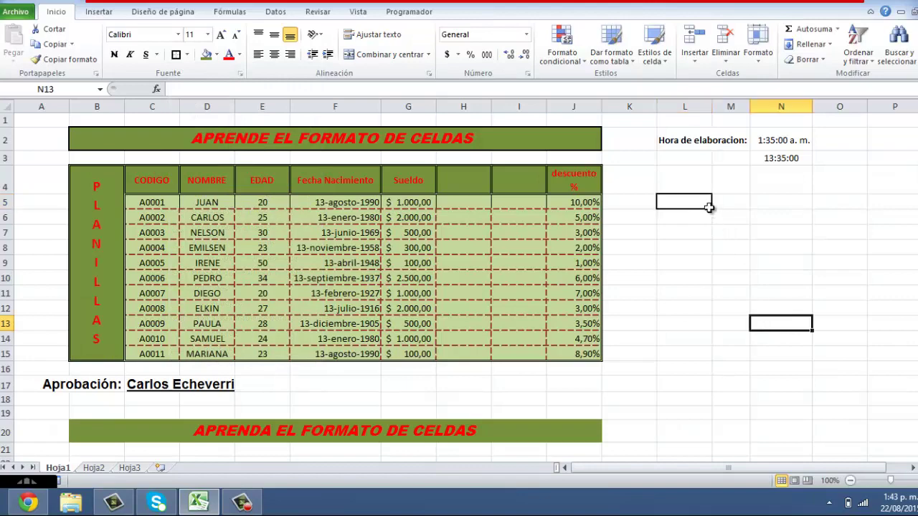
{"action": "left_click", "coordinate": [706, 208]}
{"action": "left_click", "coordinate": [428, 390]}
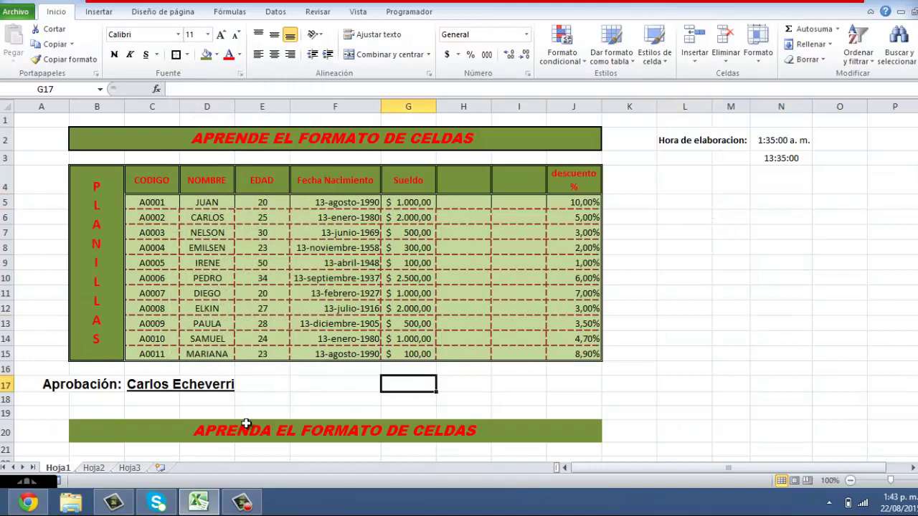
- Apply Borde de cuadro grueso around the merged row 20 title
{"action": "left_click", "coordinate": [122, 434]}
{"action": "scroll", "coordinate": [602, 402], "scroll_direction": "down", "scroll_amount": 2}
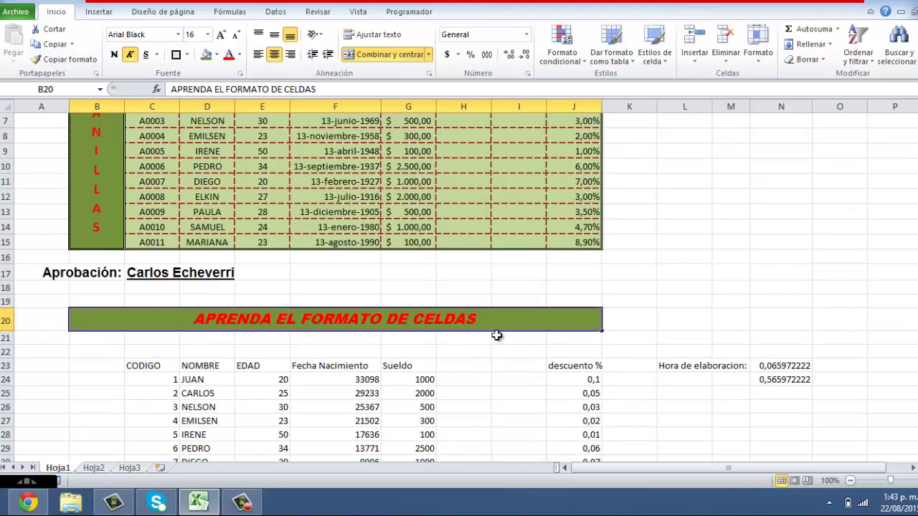
{"action": "left_click", "coordinate": [187, 58]}
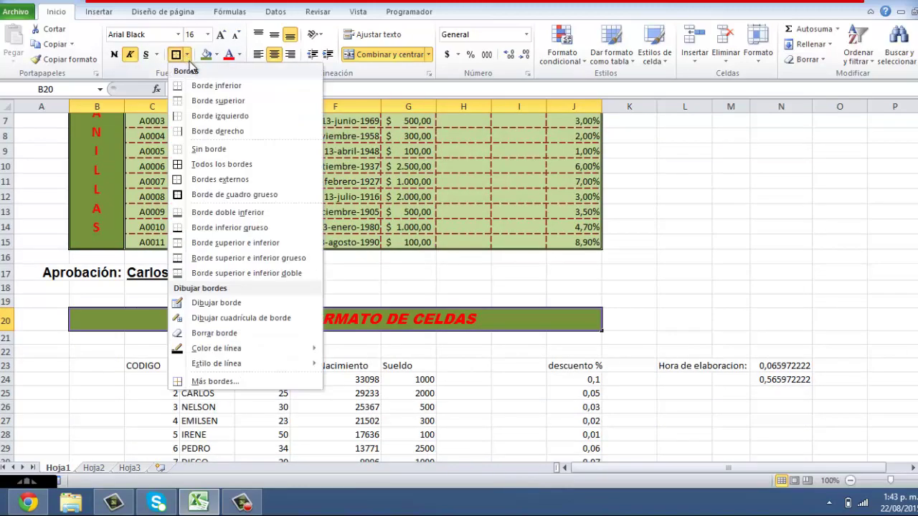
{"action": "left_click", "coordinate": [198, 196]}
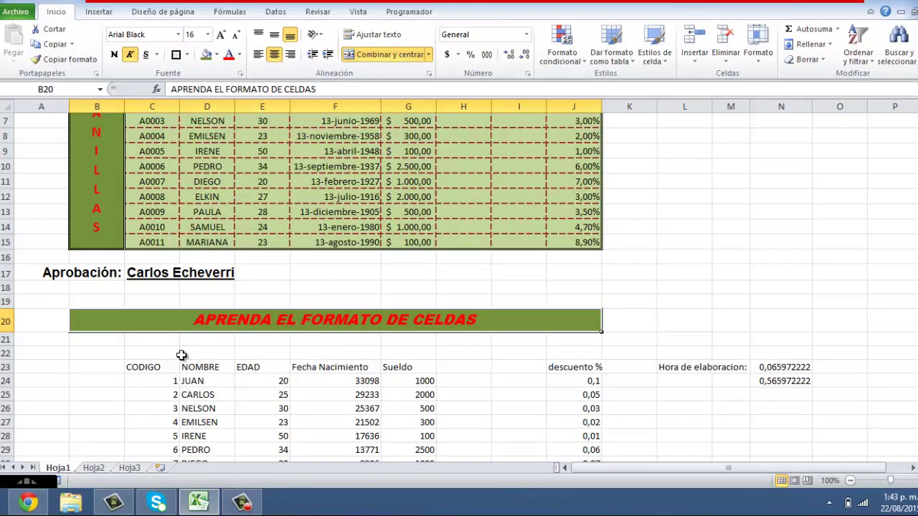
{"action": "scroll", "coordinate": [181, 356], "scroll_direction": "up", "scroll_amount": 2}
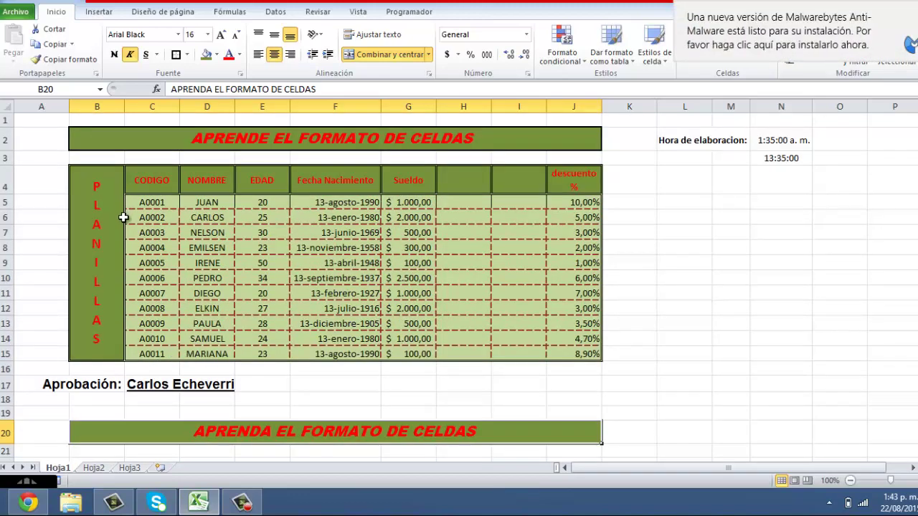
{"action": "scroll", "coordinate": [122, 222], "scroll_direction": "down", "scroll_amount": 1}
{"action": "scroll", "coordinate": [122, 222], "scroll_direction": "down", "scroll_amount": 1}
{"action": "scroll", "coordinate": [121, 222], "scroll_direction": "up", "scroll_amount": 1}
{"action": "scroll", "coordinate": [121, 222], "scroll_direction": "up", "scroll_amount": 1}
{"action": "left_click", "coordinate": [105, 187]}
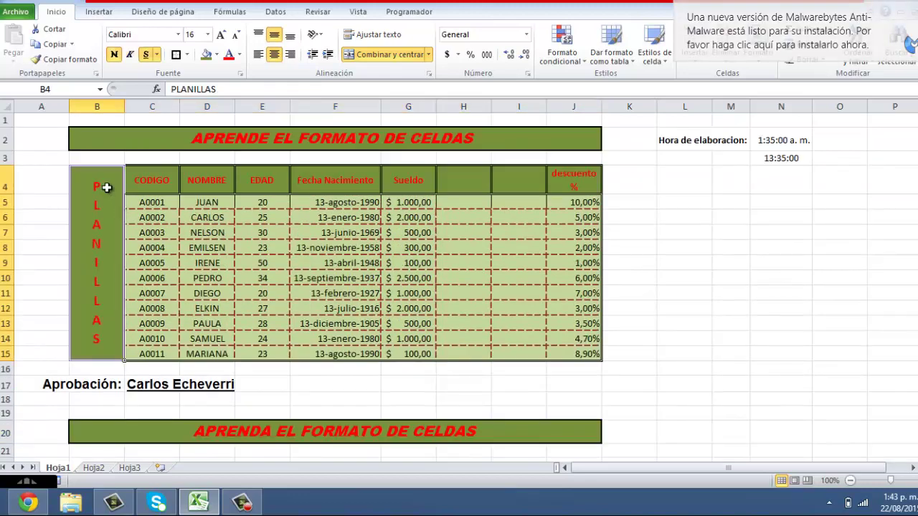
{"action": "scroll", "coordinate": [112, 214], "scroll_direction": "down", "scroll_amount": 5}
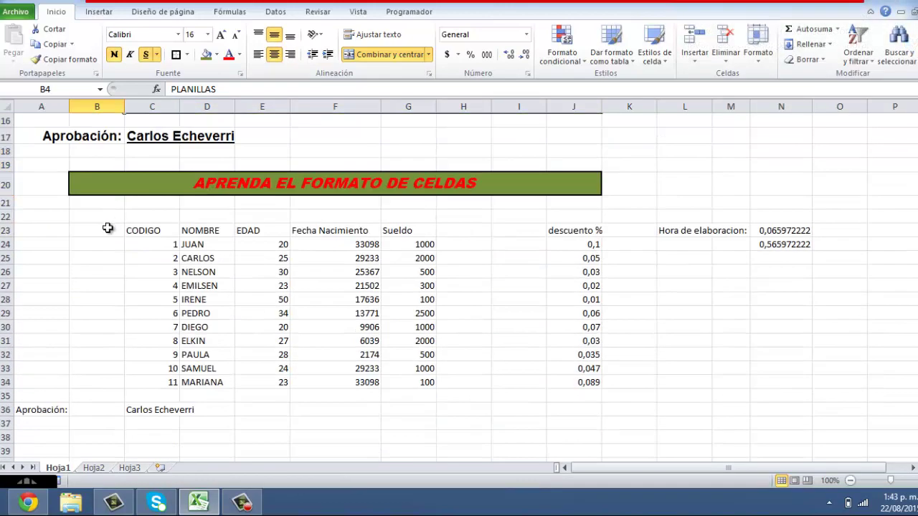
{"action": "left_click", "coordinate": [106, 229]}
{"action": "scroll", "coordinate": [106, 229], "scroll_direction": "up", "scroll_amount": 1}
{"action": "scroll", "coordinate": [104, 216], "scroll_direction": "up", "scroll_amount": 3}
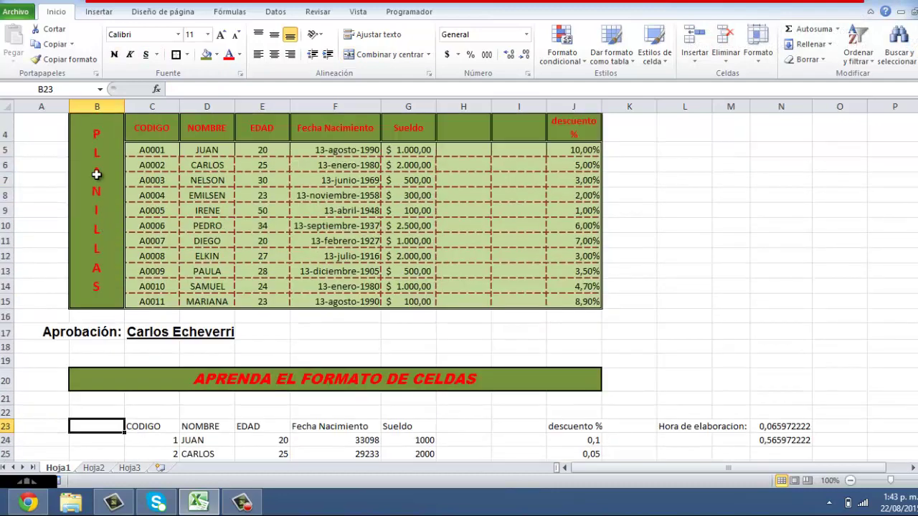
{"action": "left_click", "coordinate": [97, 175]}
{"action": "scroll", "coordinate": [106, 208], "scroll_direction": "up", "scroll_amount": 1}
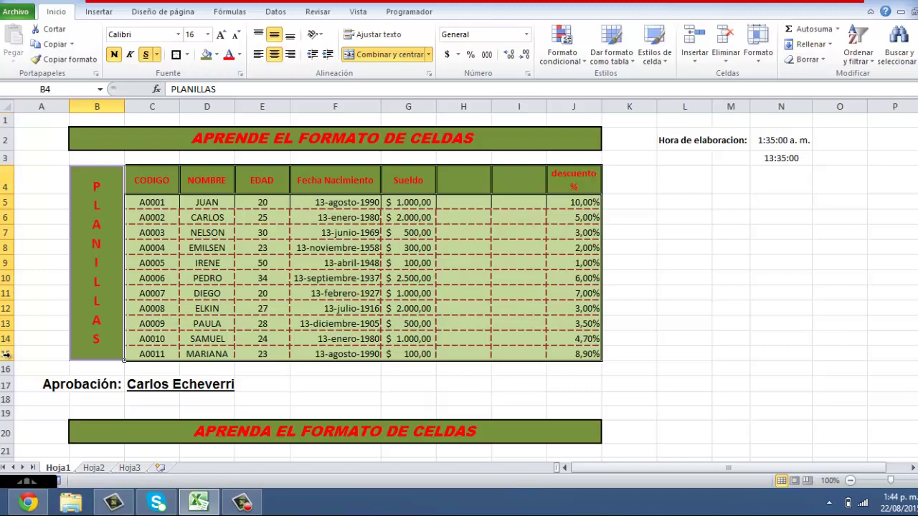
{"action": "scroll", "coordinate": [108, 366], "scroll_direction": "down", "scroll_amount": 1}
- Merge B23:B34 into one cell and type the label PLANILLAS in it
{"action": "left_click", "coordinate": [103, 428]}
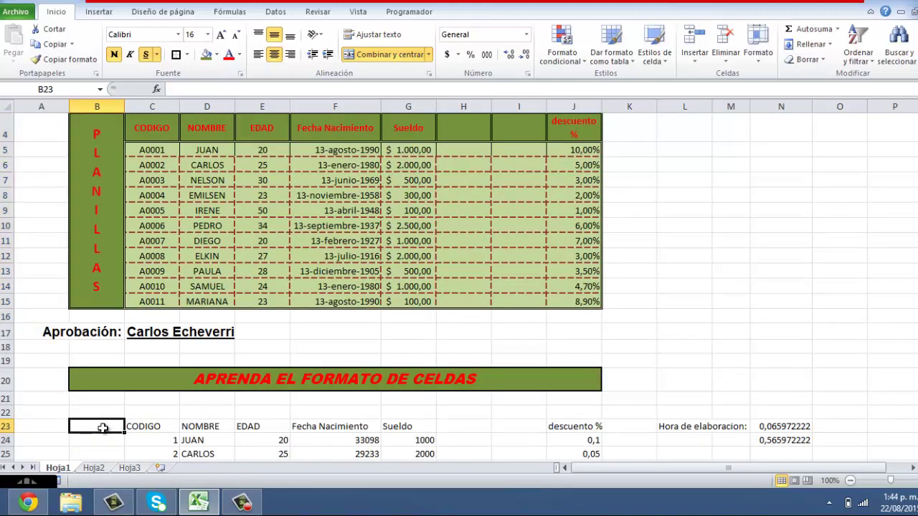
{"action": "mouse_move", "coordinate": [102, 433]}
{"action": "left_mouse_down"}
{"action": "mouse_move", "coordinate": [109, 409]}
{"action": "mouse_move", "coordinate": [105, 429]}
{"action": "left_mouse_up"}
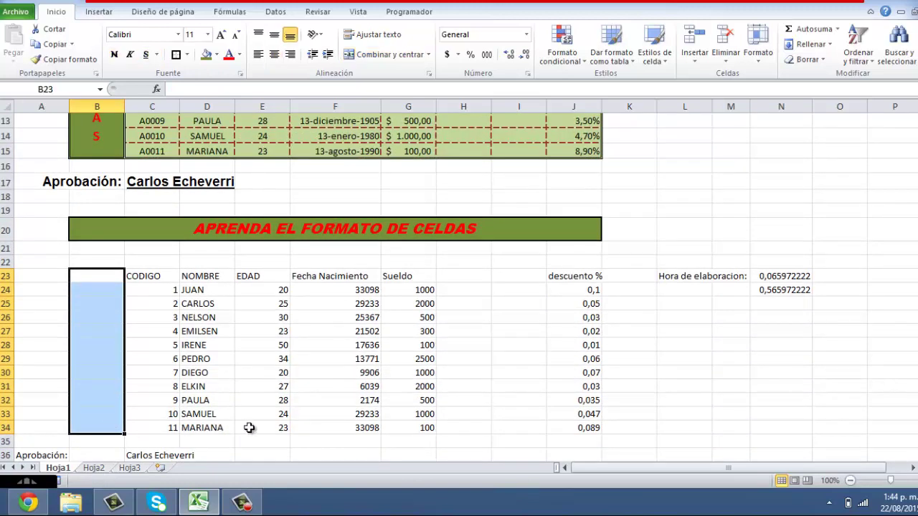
{"action": "left_click", "coordinate": [372, 56]}
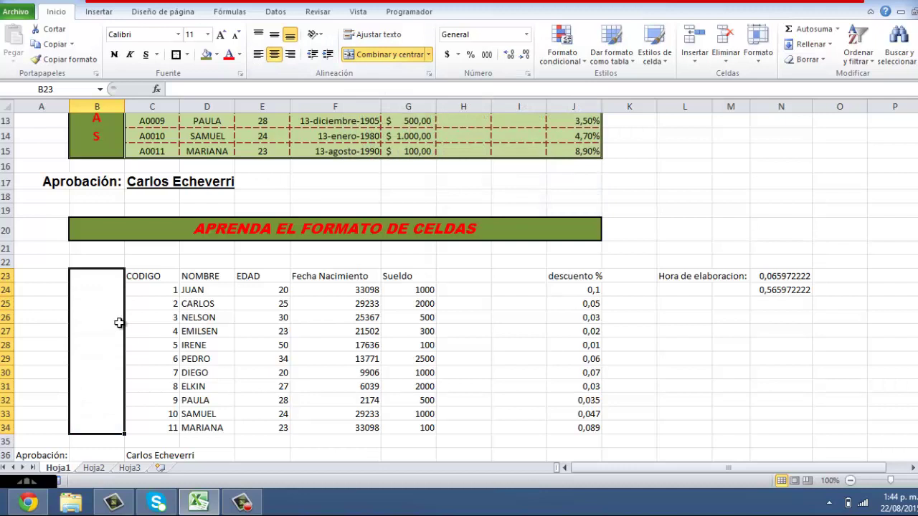
{"action": "type", "text": "PLA"}
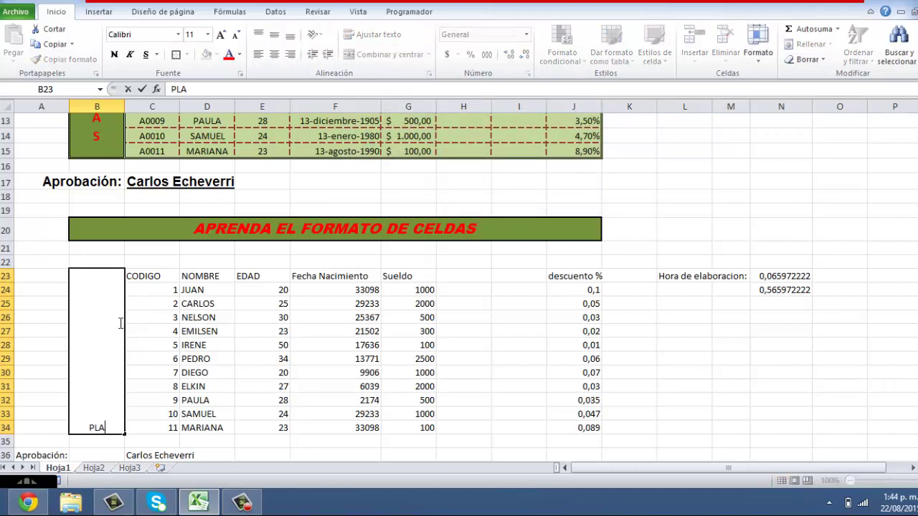
{"action": "type", "text": "NILLAS"}
{"action": "key", "text": "Return"}
{"action": "left_click", "coordinate": [119, 323]}
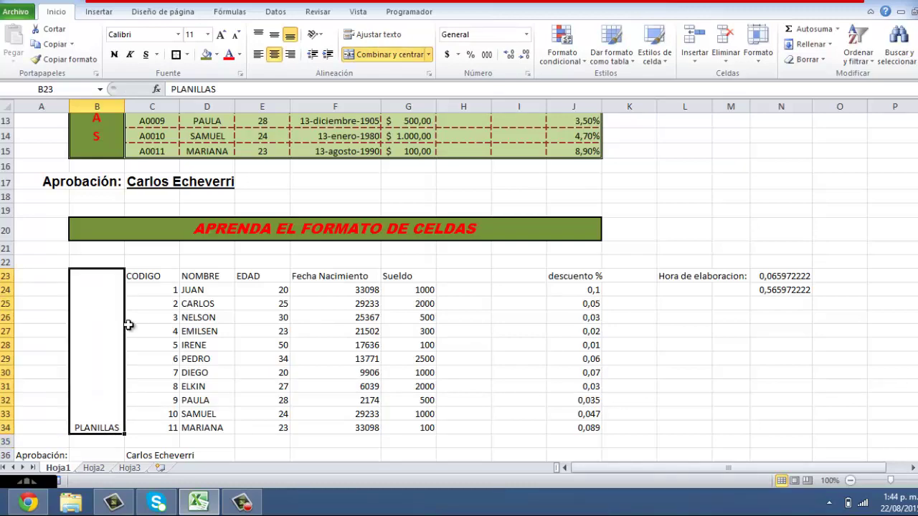
{"action": "scroll", "coordinate": [114, 326], "scroll_direction": "up", "scroll_amount": 2}
{"action": "scroll", "coordinate": [115, 326], "scroll_direction": "up", "scroll_amount": 1}
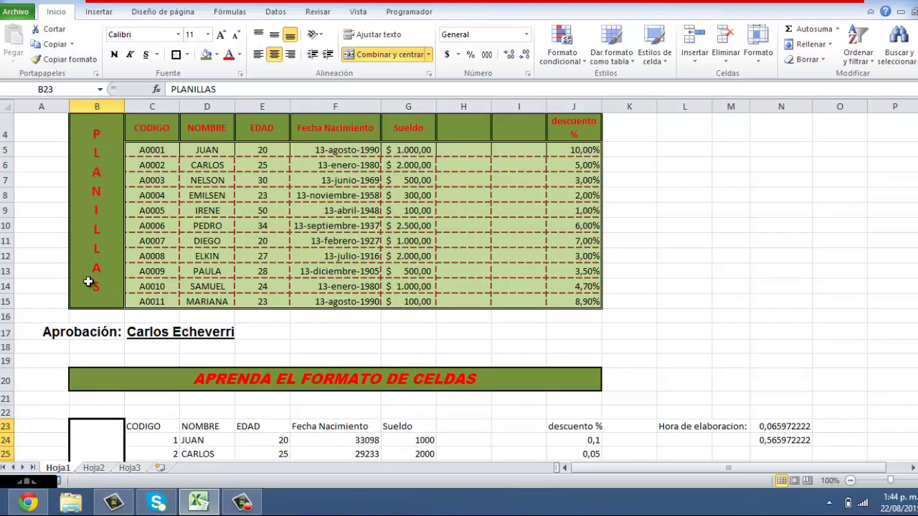
- Set PLANILLAS to Orientación > Girar texto hacia abajo so it reads downward
{"action": "scroll", "coordinate": [100, 344], "scroll_direction": "down", "scroll_amount": 4}
{"action": "scroll", "coordinate": [102, 366], "scroll_direction": "up", "scroll_amount": 2}
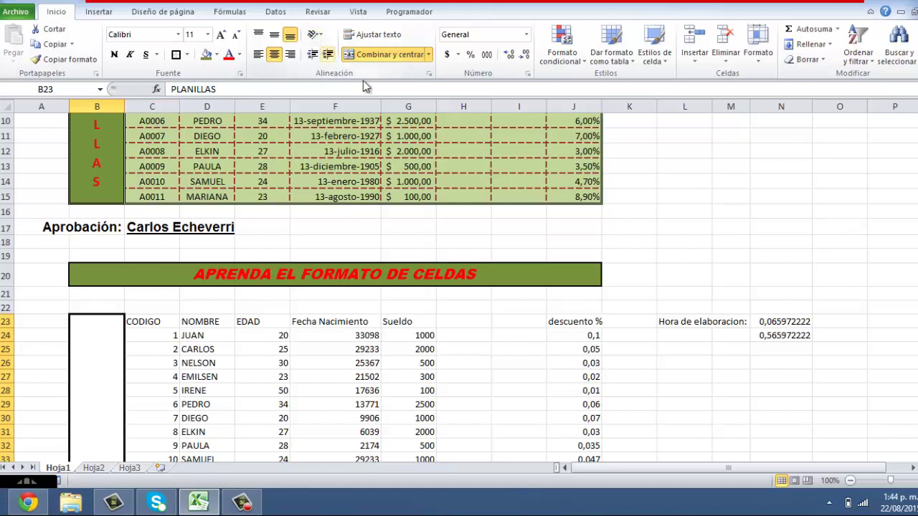
{"action": "left_click", "coordinate": [325, 40]}
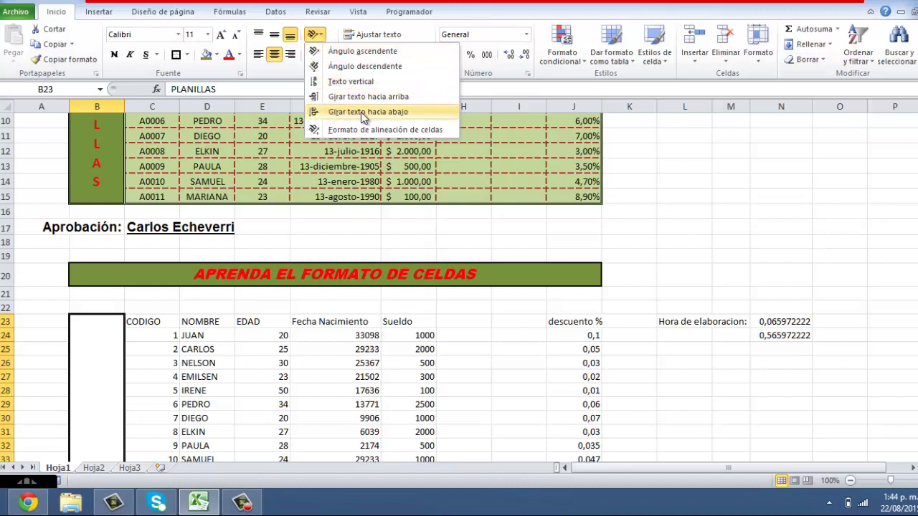
{"action": "left_click", "coordinate": [361, 112]}
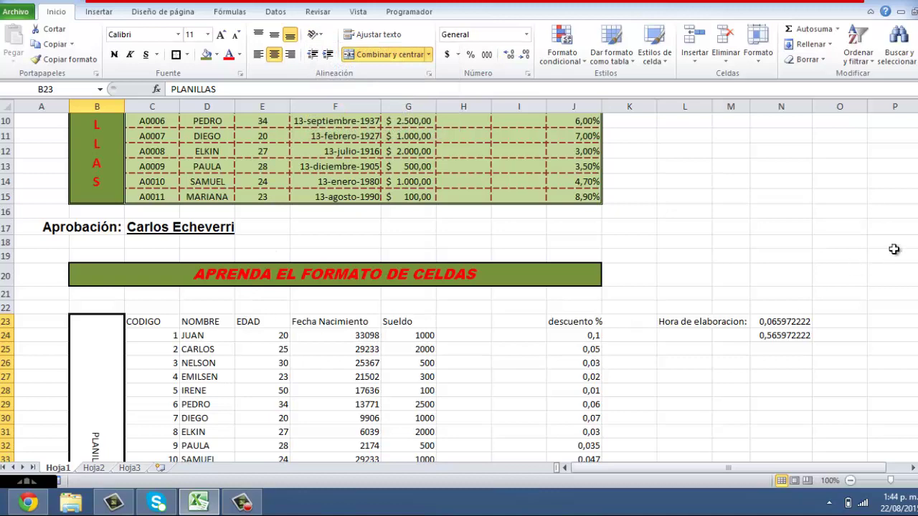
{"action": "scroll", "coordinate": [897, 237], "scroll_direction": "down", "scroll_amount": 1}
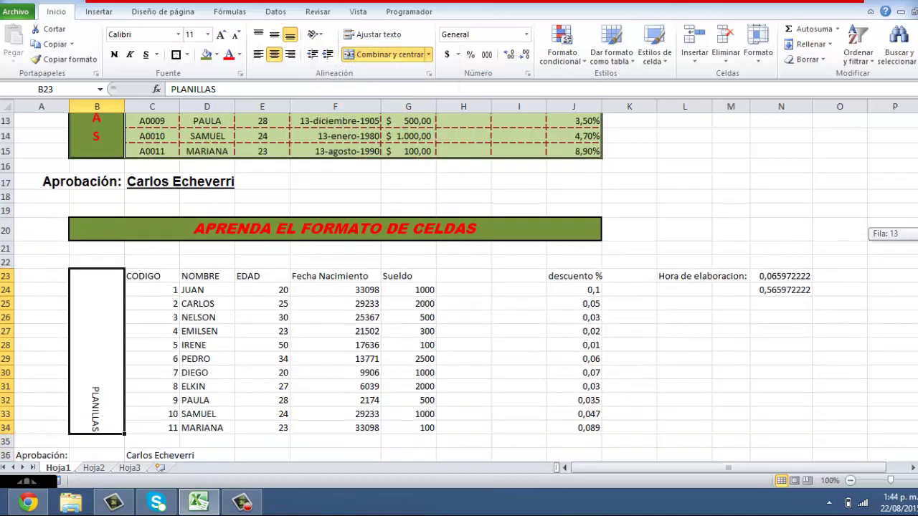
{"action": "left_click_drag", "start_coordinate": [896, 237], "coordinate": [897, 234]}
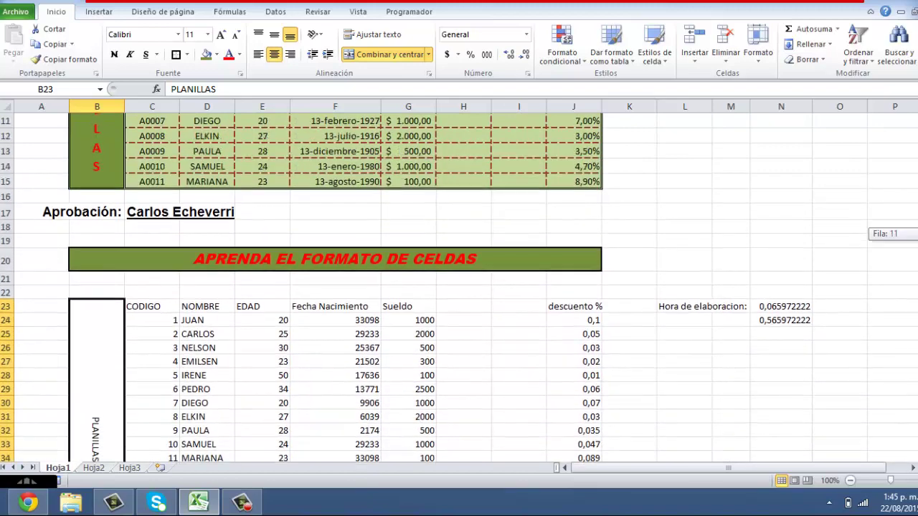
- Check the original B4 label, then set the PLANILLAS label to size 16
{"action": "scroll", "coordinate": [704, 176], "scroll_direction": "up", "scroll_amount": 1}
{"action": "left_click", "coordinate": [104, 141]}
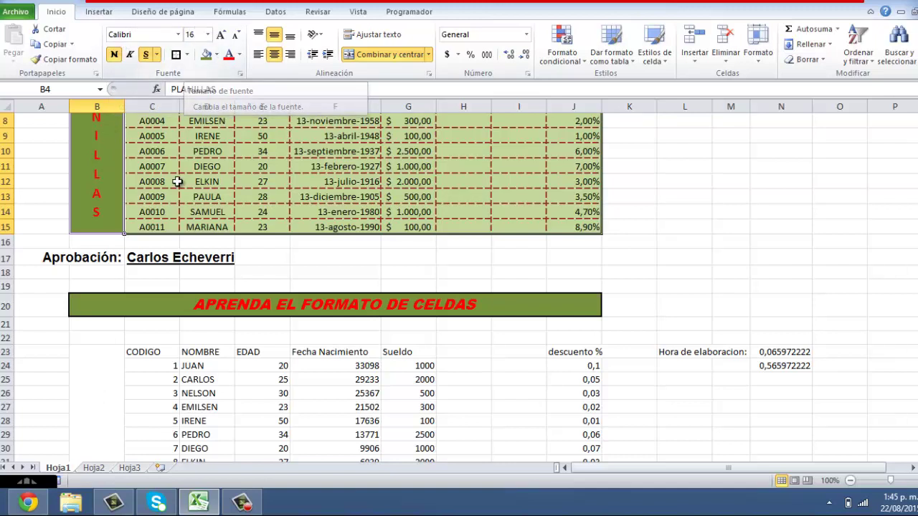
{"action": "left_click", "coordinate": [108, 387]}
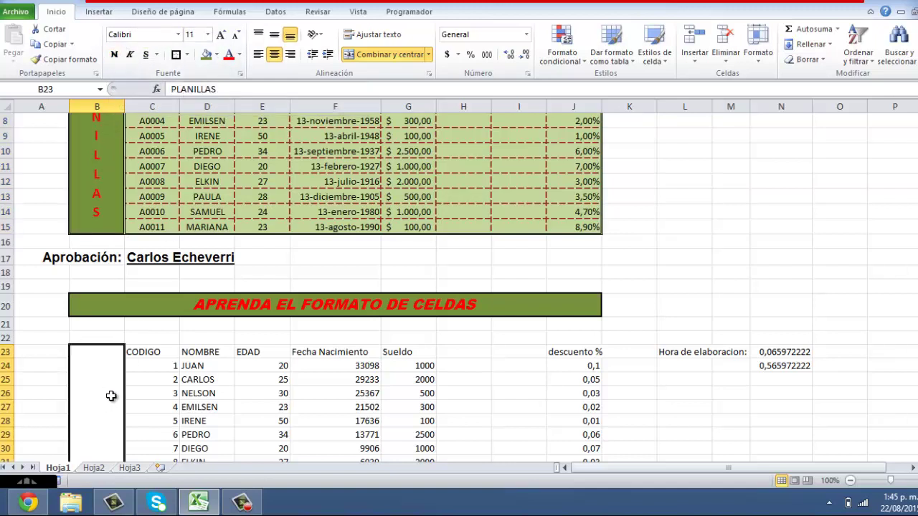
{"action": "left_click", "coordinate": [206, 36]}
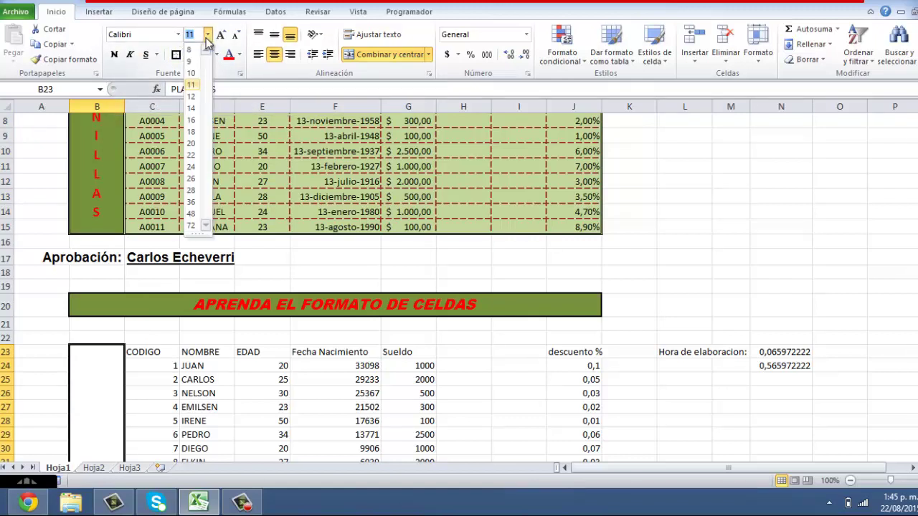
{"action": "left_click", "coordinate": [192, 121]}
{"action": "scroll", "coordinate": [283, 175], "scroll_direction": "down", "scroll_amount": 1}
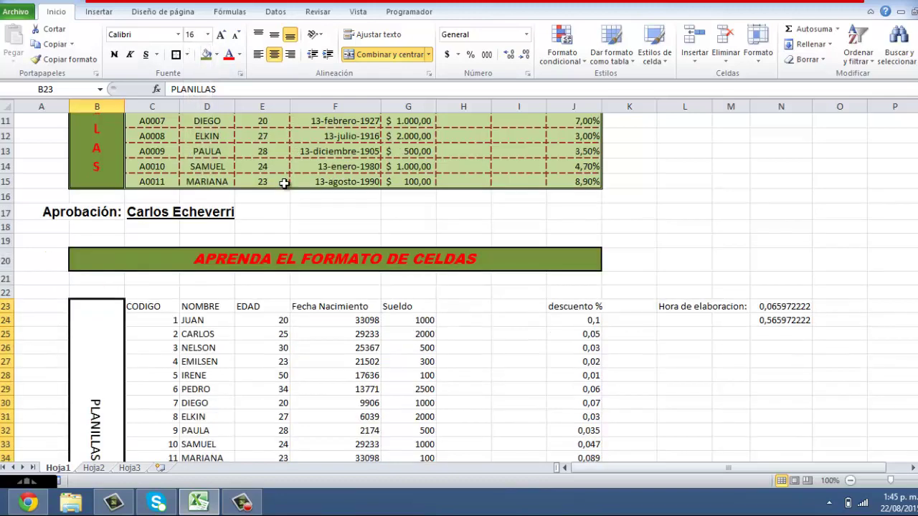
{"action": "scroll", "coordinate": [283, 177], "scroll_direction": "down", "scroll_amount": 2}
{"action": "scroll", "coordinate": [284, 184], "scroll_direction": "up", "scroll_amount": 1}
{"action": "scroll", "coordinate": [284, 184], "scroll_direction": "up", "scroll_amount": 3}
{"action": "scroll", "coordinate": [284, 184], "scroll_direction": "up", "scroll_amount": 1}
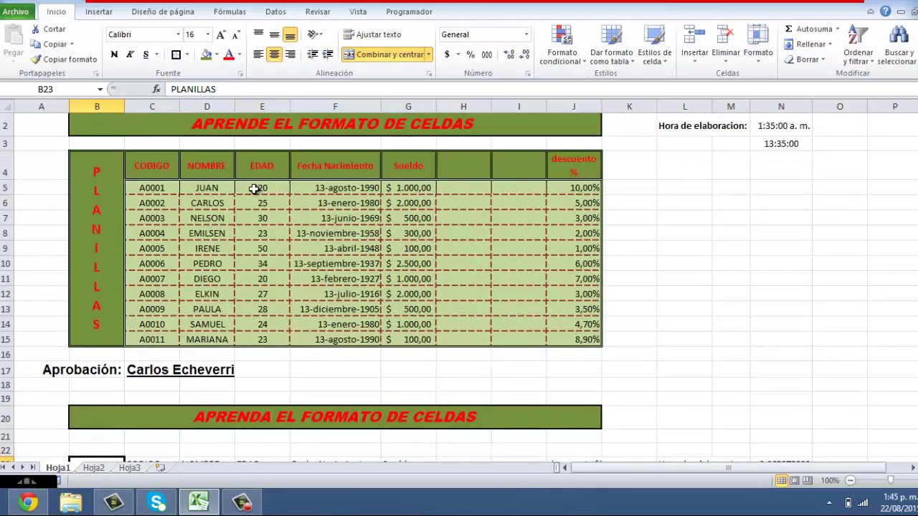
- Compare with the original B4 label, then make PLANILLAS bold and underlined
{"action": "left_click", "coordinate": [107, 189]}
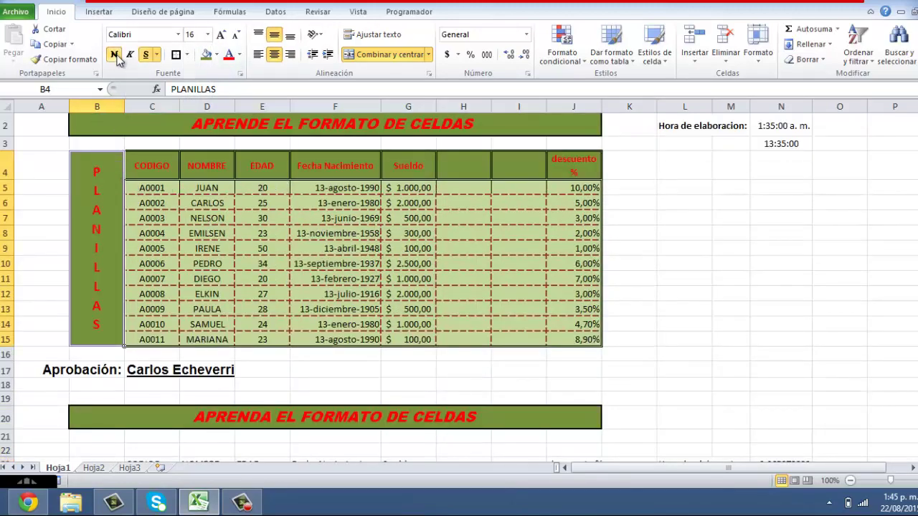
{"action": "scroll", "coordinate": [117, 223], "scroll_direction": "down", "scroll_amount": 4}
{"action": "scroll", "coordinate": [117, 223], "scroll_direction": "down", "scroll_amount": 2}
{"action": "left_click", "coordinate": [116, 237]}
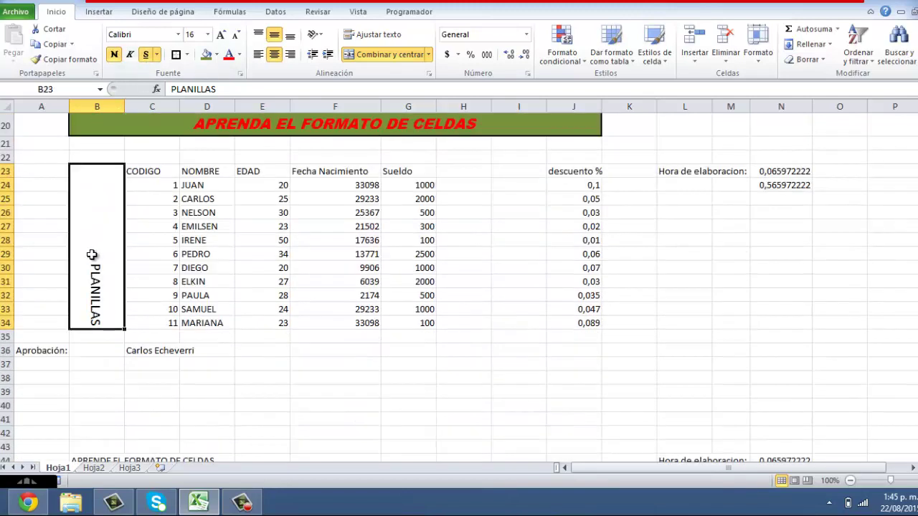
{"action": "left_click", "coordinate": [115, 56]}
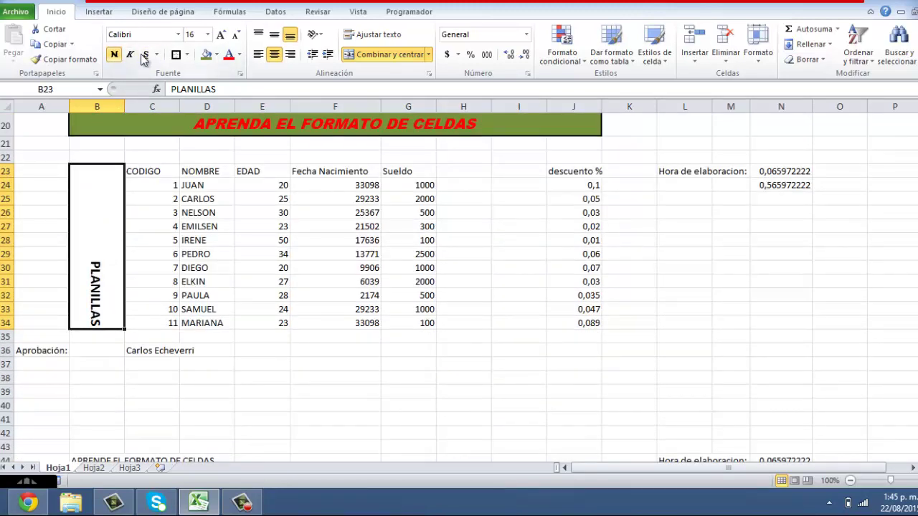
{"action": "left_click", "coordinate": [146, 56]}
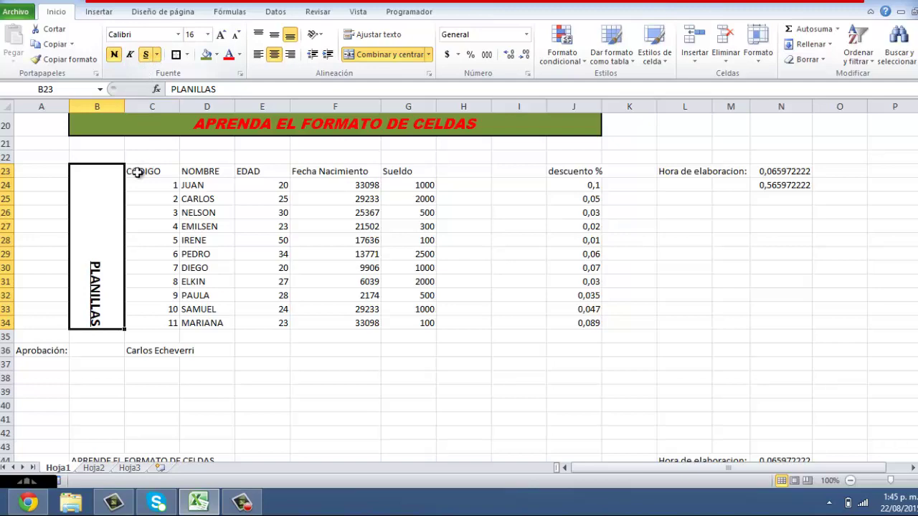
{"action": "scroll", "coordinate": [116, 203], "scroll_direction": "up", "scroll_amount": 1}
{"action": "scroll", "coordinate": [114, 203], "scroll_direction": "up", "scroll_amount": 3}
{"action": "scroll", "coordinate": [115, 204], "scroll_direction": "up", "scroll_amount": 2}
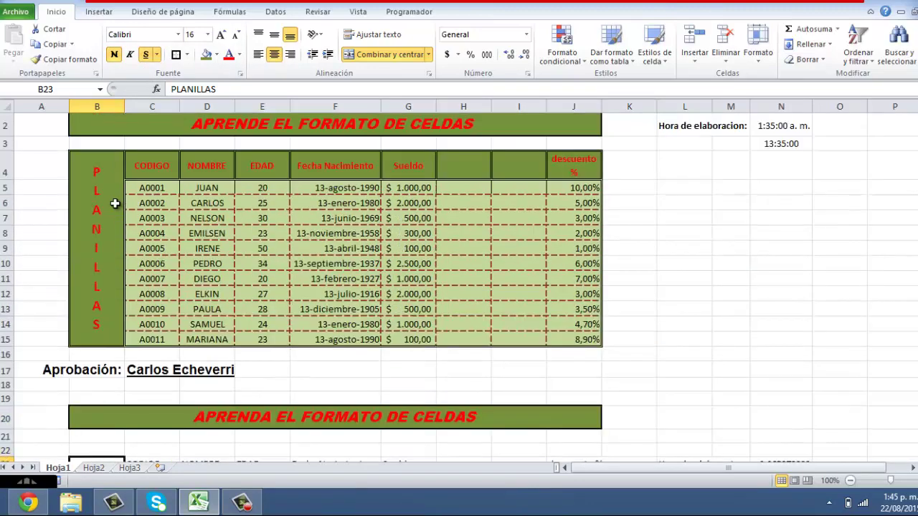
{"action": "scroll", "coordinate": [114, 205], "scroll_direction": "down", "scroll_amount": 3}
- After checking the original label's alignment, centre PLANILLAS vertically and horizontally in merged B23:B34
{"action": "scroll", "coordinate": [115, 205], "scroll_direction": "up", "scroll_amount": 1}
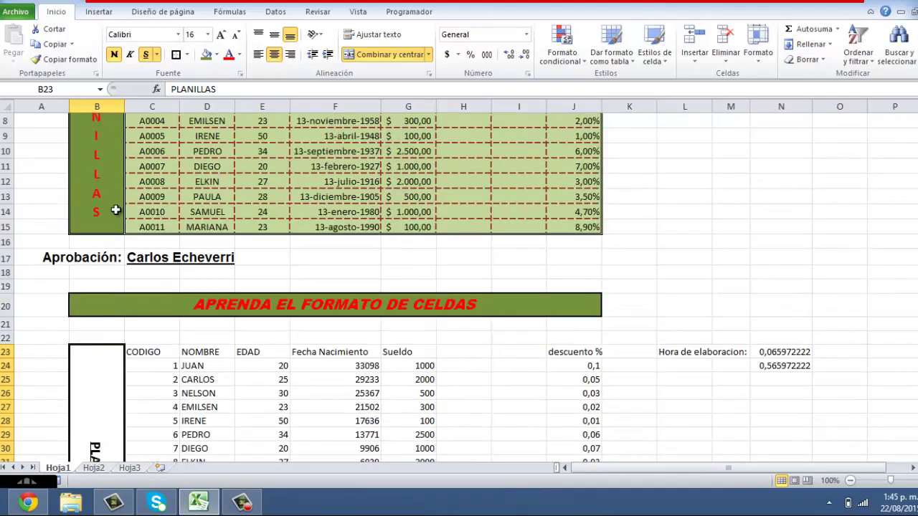
{"action": "scroll", "coordinate": [115, 204], "scroll_direction": "up", "scroll_amount": 2}
{"action": "scroll", "coordinate": [112, 210], "scroll_direction": "up", "scroll_amount": 1}
{"action": "left_click", "coordinate": [106, 210]}
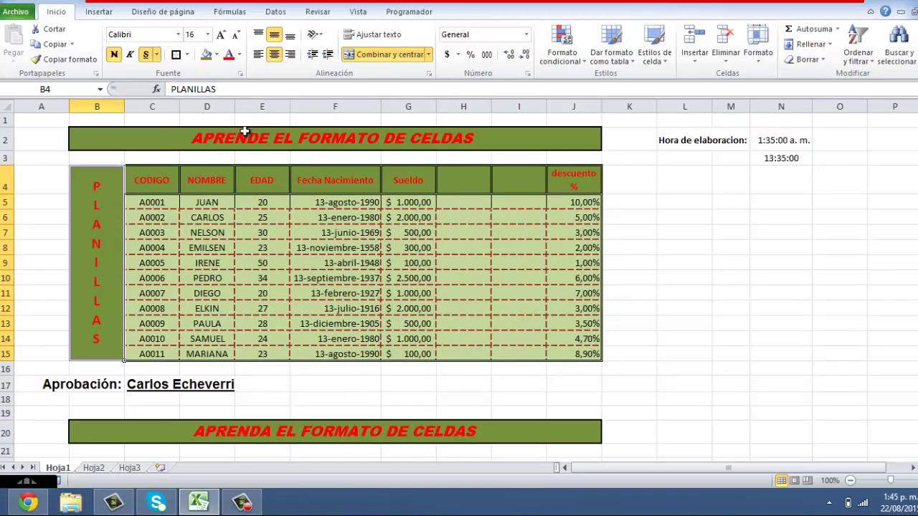
{"action": "scroll", "coordinate": [202, 147], "scroll_direction": "down", "scroll_amount": 4}
{"action": "left_click", "coordinate": [97, 323]}
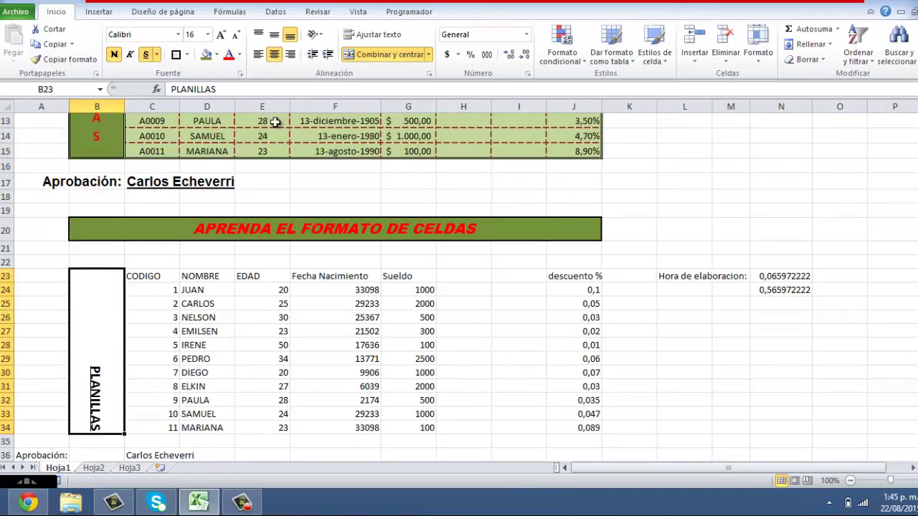
{"action": "left_click", "coordinate": [274, 36]}
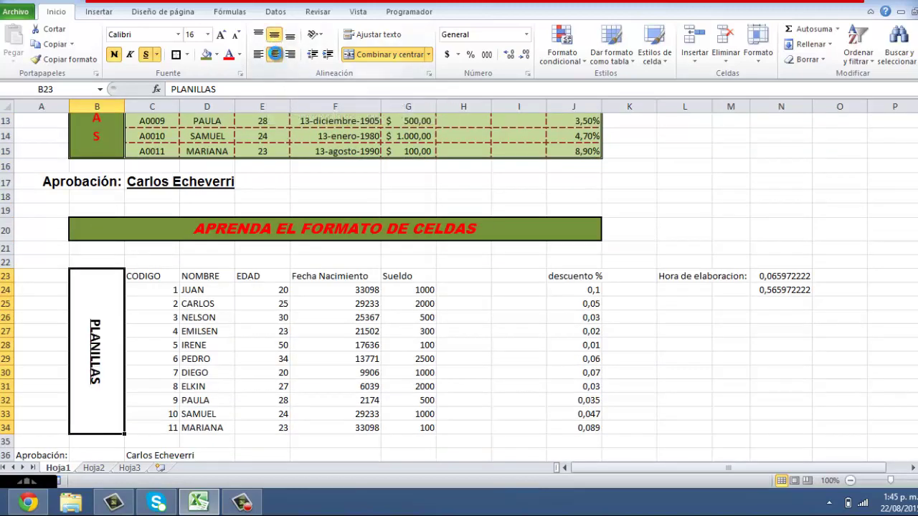
{"action": "left_click", "coordinate": [274, 55]}
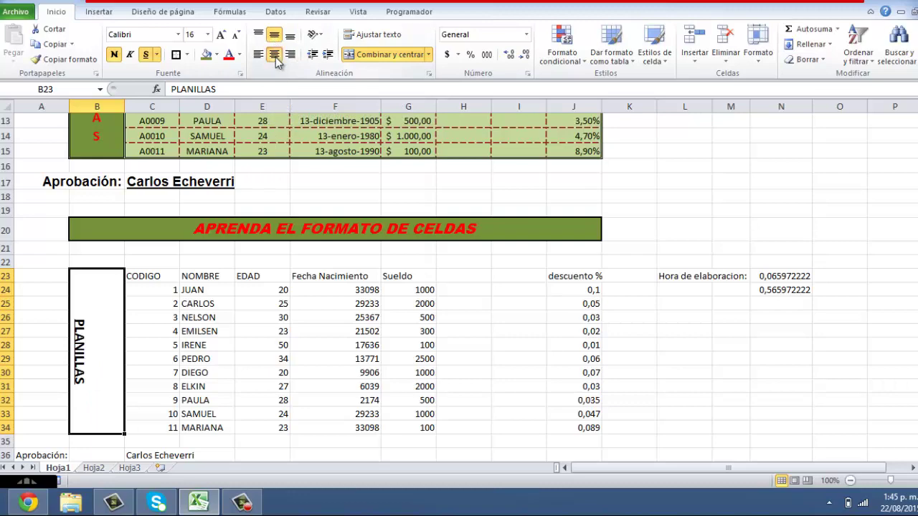
{"action": "left_click", "coordinate": [274, 55]}
- Compare the original B4 label with the copied PLANILLAS label in B23
{"action": "scroll", "coordinate": [137, 264], "scroll_direction": "up", "scroll_amount": 3}
{"action": "scroll", "coordinate": [138, 263], "scroll_direction": "up", "scroll_amount": 1}
{"action": "left_click", "coordinate": [106, 253]}
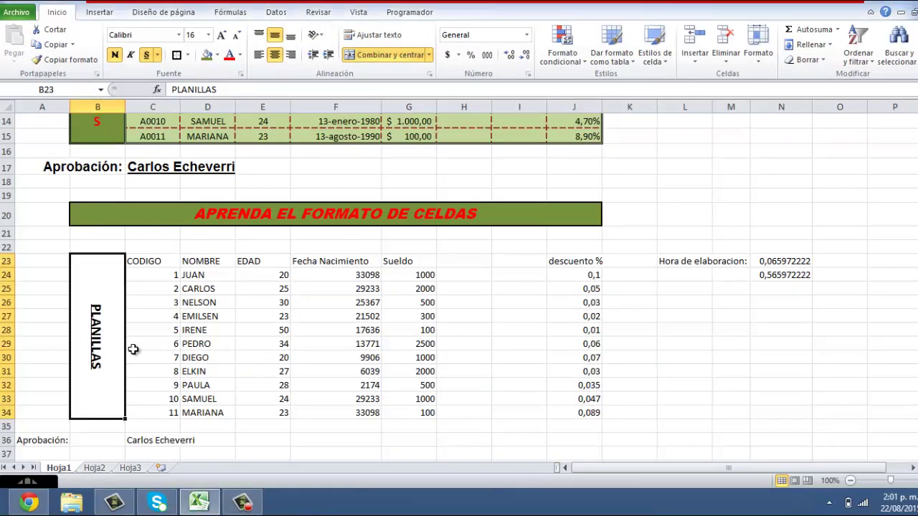
{"action": "scroll", "coordinate": [158, 344], "scroll_direction": "up", "scroll_amount": 3}
{"action": "scroll", "coordinate": [156, 343], "scroll_direction": "up", "scroll_amount": 1}
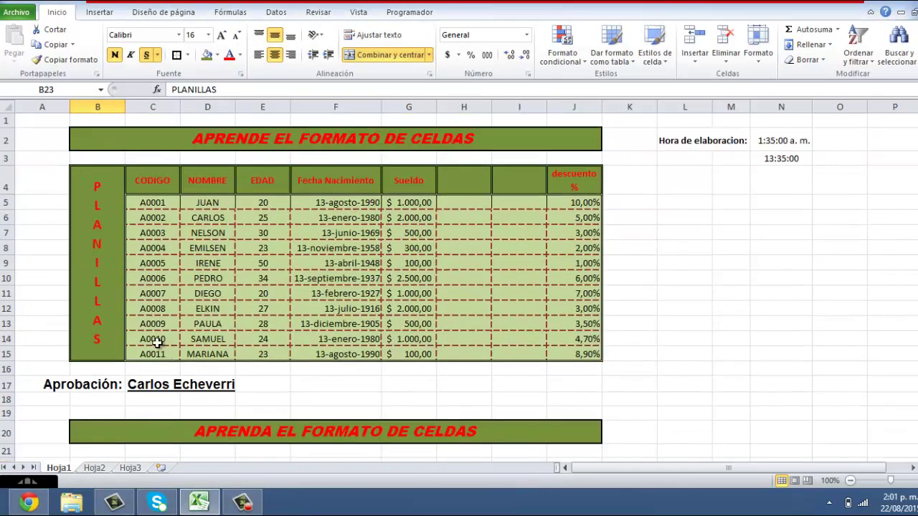
{"action": "left_click", "coordinate": [106, 231]}
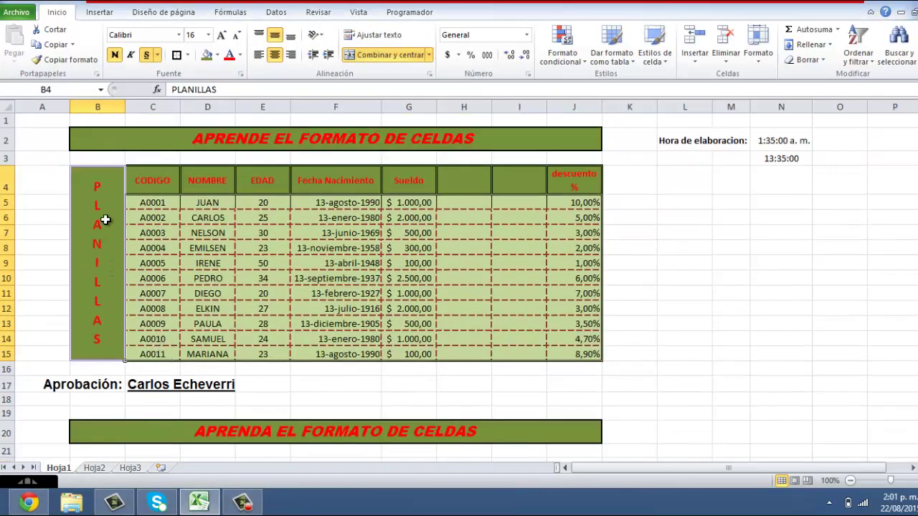
{"action": "scroll", "coordinate": [106, 220], "scroll_direction": "down", "scroll_amount": 1}
{"action": "scroll", "coordinate": [106, 234], "scroll_direction": "down", "scroll_amount": 2}
{"action": "left_click", "coordinate": [104, 381]}
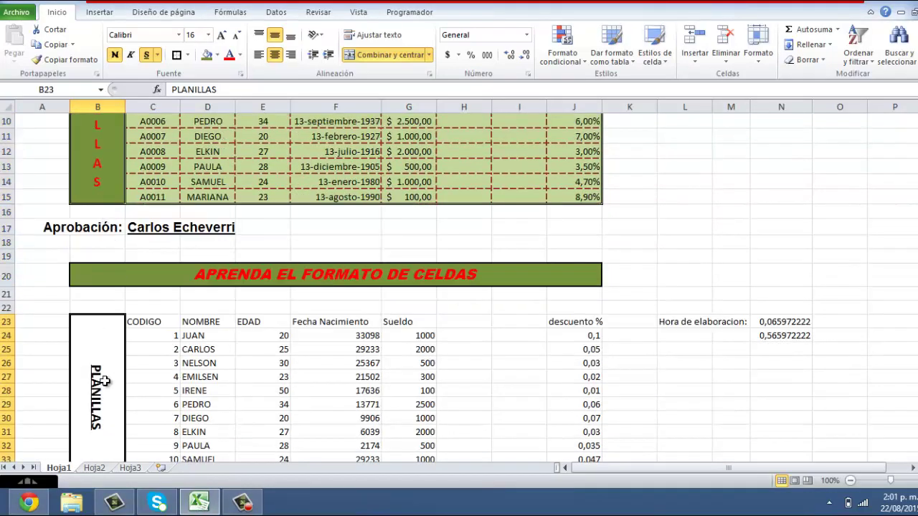
{"action": "scroll", "coordinate": [105, 380], "scroll_direction": "up", "scroll_amount": 2}
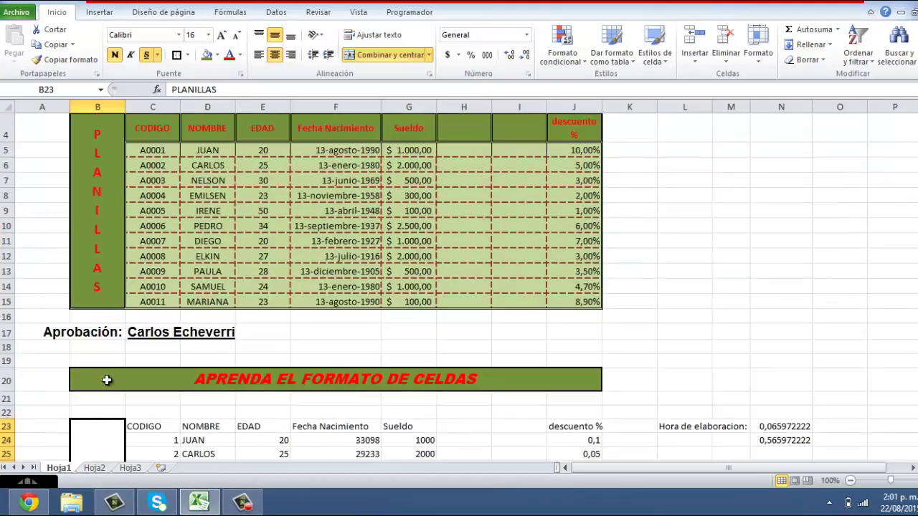
{"action": "scroll", "coordinate": [96, 307], "scroll_direction": "up", "scroll_amount": 1}
{"action": "scroll", "coordinate": [101, 272], "scroll_direction": "down", "scroll_amount": 1}
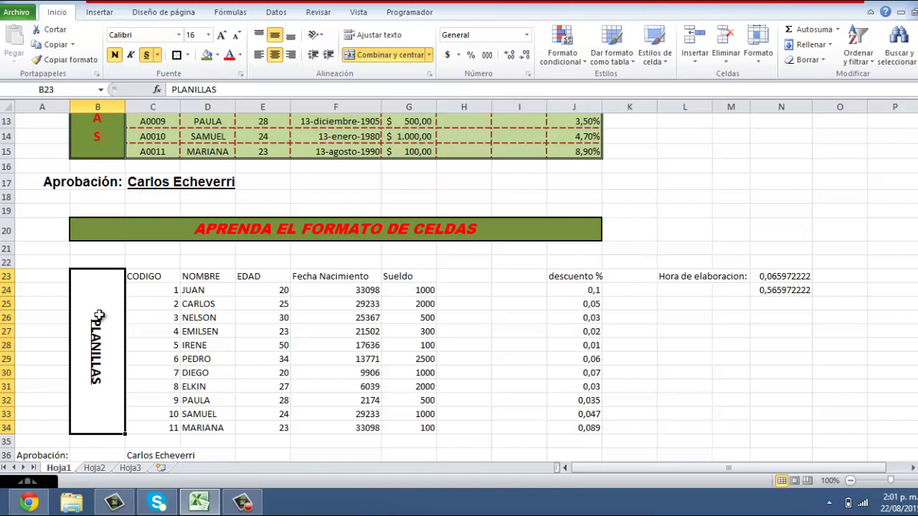
- Make the B23 PLANILLAS text red, check it against the original B4 label, then reselect B23
{"action": "left_click", "coordinate": [241, 55]}
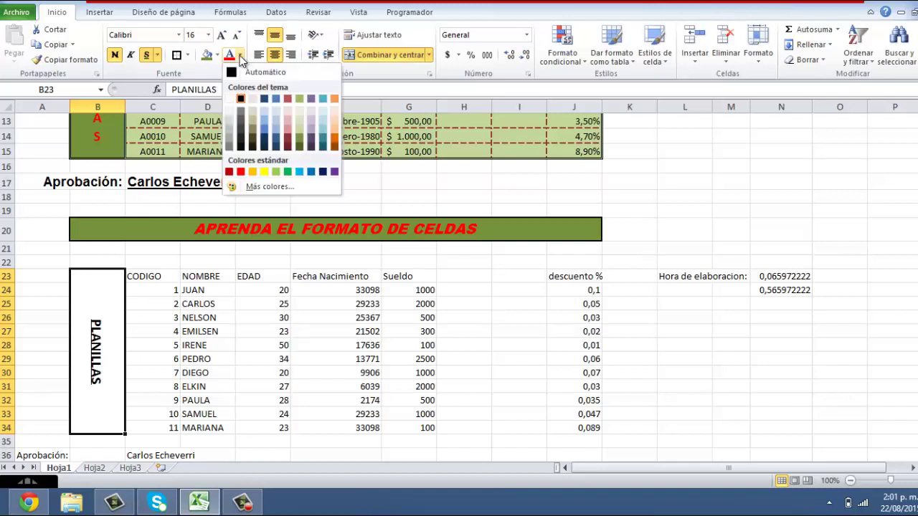
{"action": "left_click", "coordinate": [240, 172]}
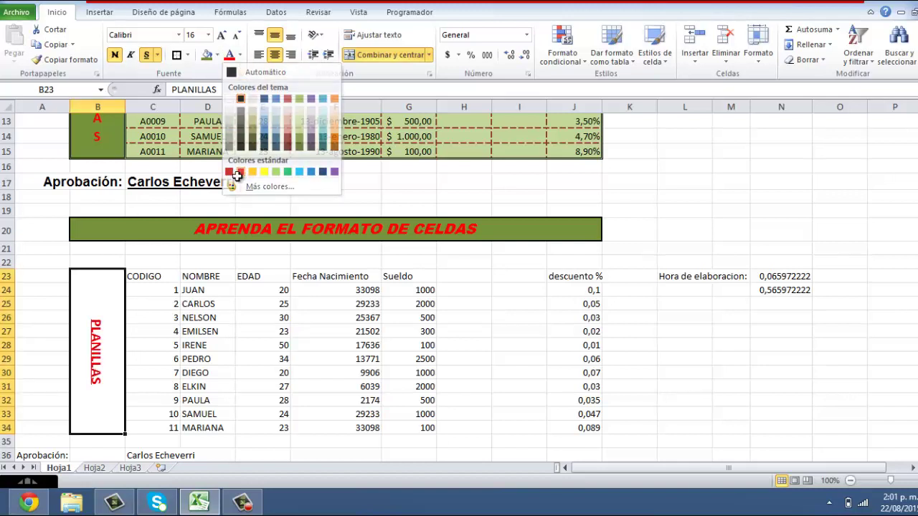
{"action": "scroll", "coordinate": [95, 367], "scroll_direction": "up", "scroll_amount": 2}
{"action": "scroll", "coordinate": [82, 369], "scroll_direction": "up", "scroll_amount": 2}
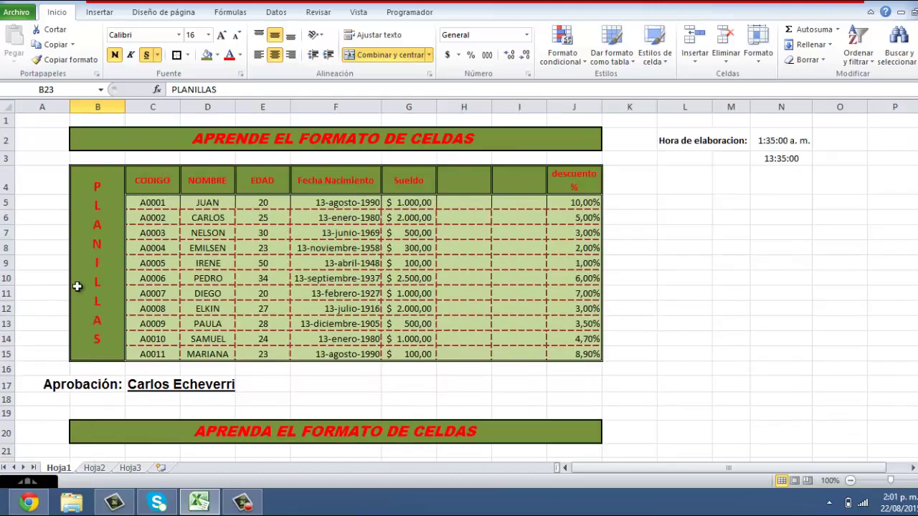
{"action": "left_click", "coordinate": [102, 195]}
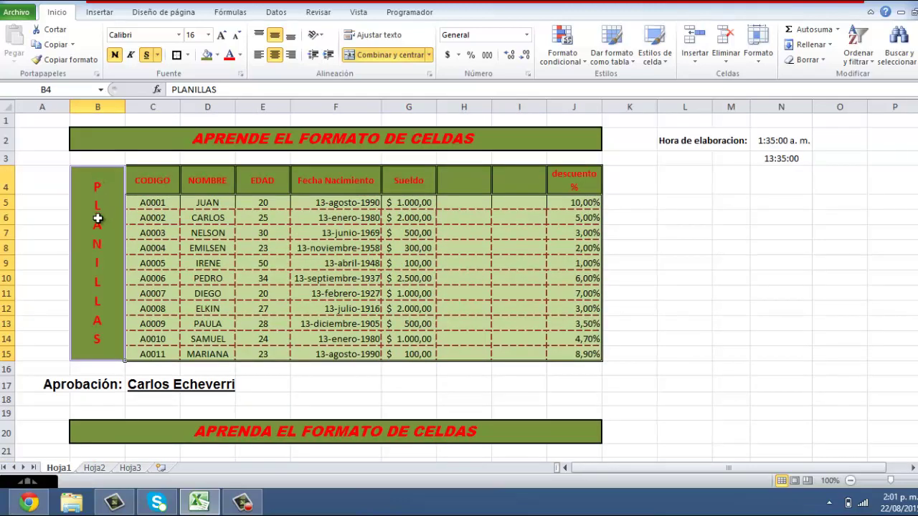
{"action": "scroll", "coordinate": [100, 244], "scroll_direction": "down", "scroll_amount": 1}
{"action": "scroll", "coordinate": [106, 265], "scroll_direction": "down", "scroll_amount": 4}
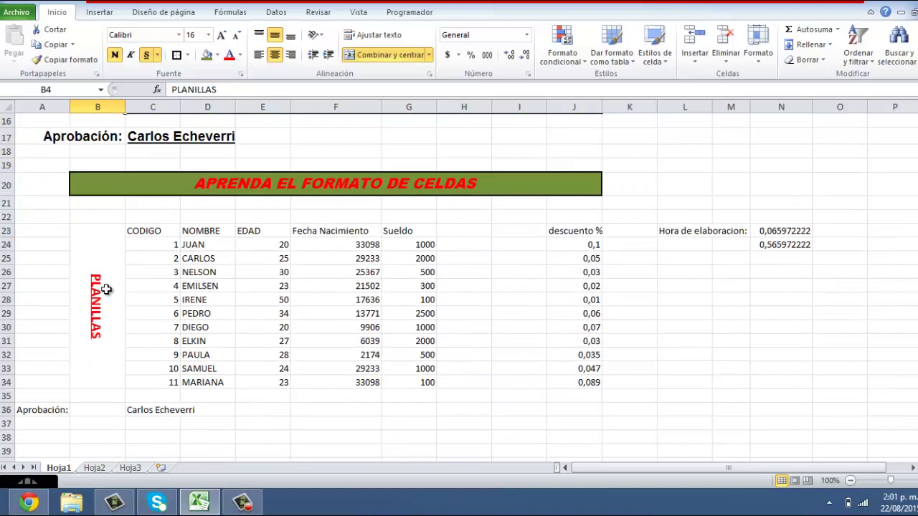
{"action": "left_click", "coordinate": [108, 300]}
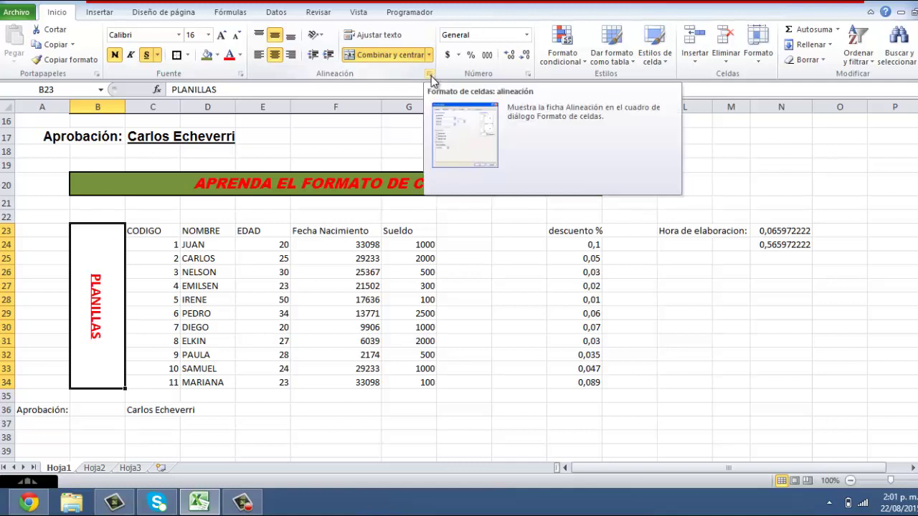
- Give the B23 label the vertical 'Texto' orientation in Format Cells so its letters stack upright
{"action": "left_click", "coordinate": [428, 74]}
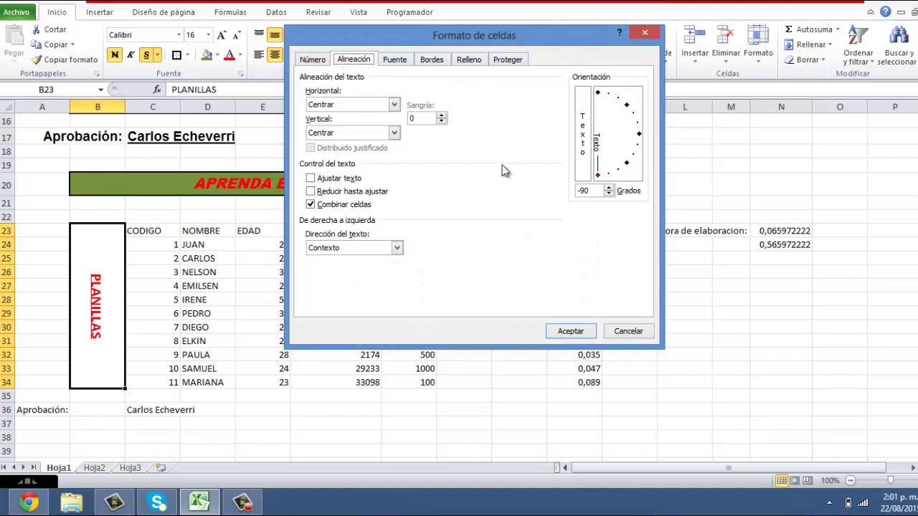
{"action": "left_click", "coordinate": [586, 136]}
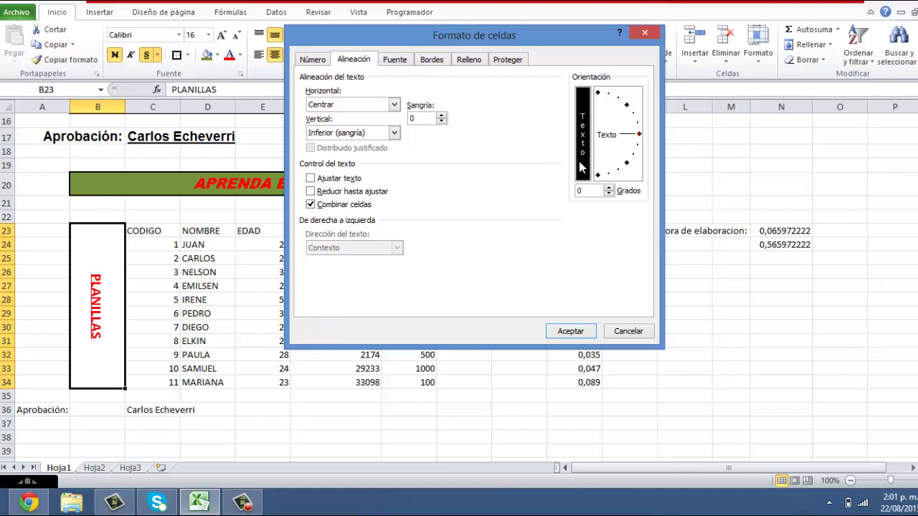
{"action": "left_click", "coordinate": [578, 334]}
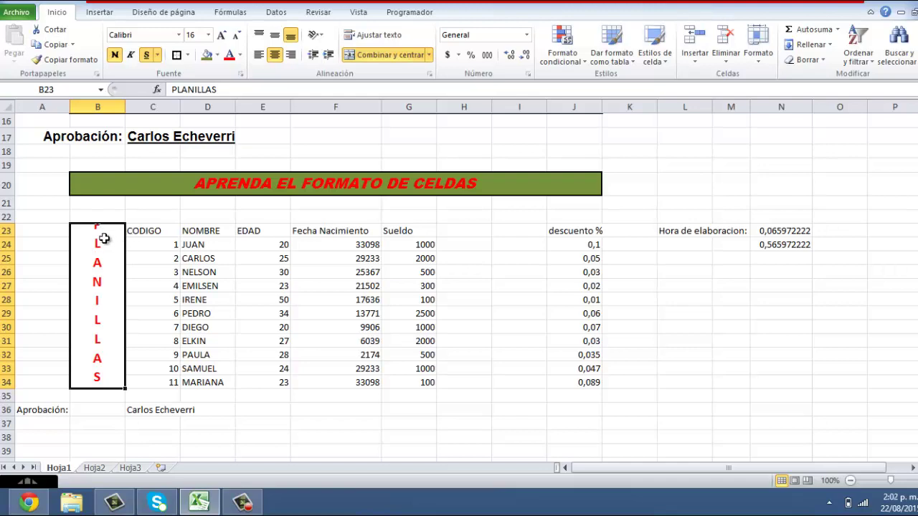
{"action": "scroll", "coordinate": [106, 277], "scroll_direction": "up", "scroll_amount": 3}
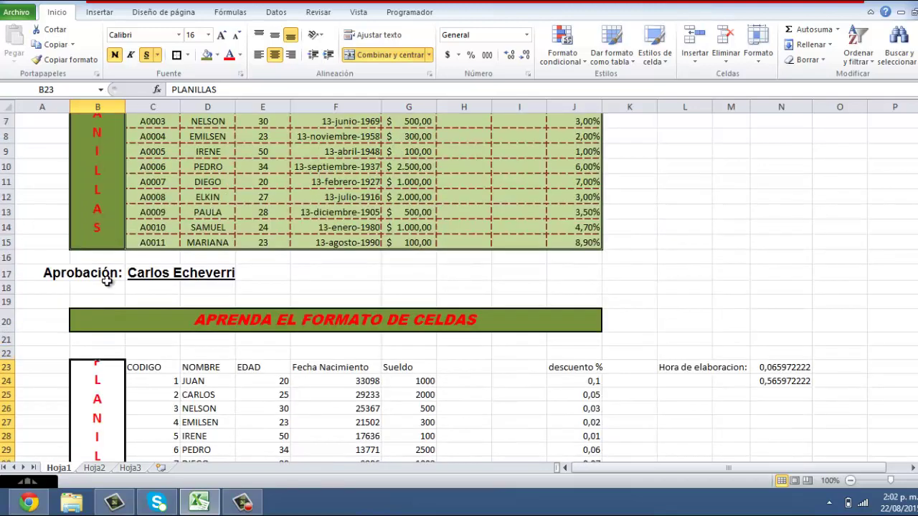
{"action": "scroll", "coordinate": [122, 237], "scroll_direction": "up", "scroll_amount": 2}
{"action": "left_click", "coordinate": [137, 182]}
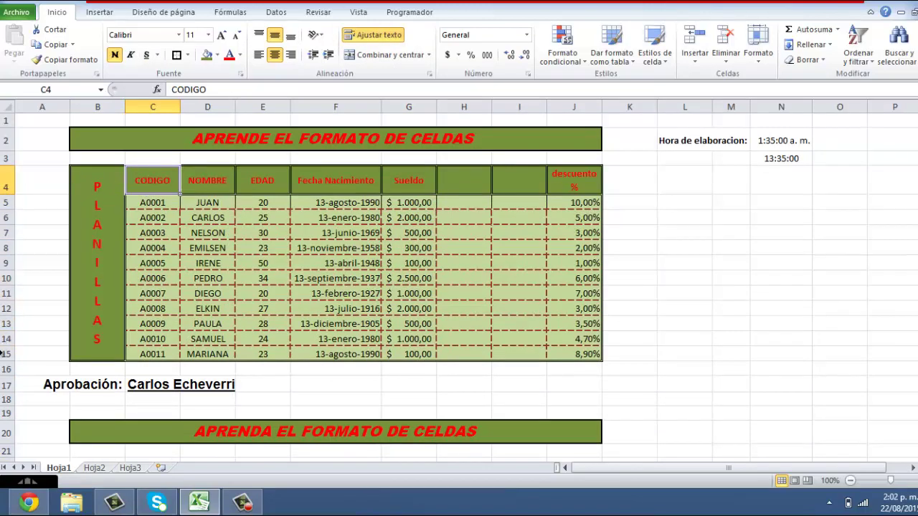
{"action": "left_click_drag", "start_coordinate": [3, 207], "coordinate": [3, 248]}
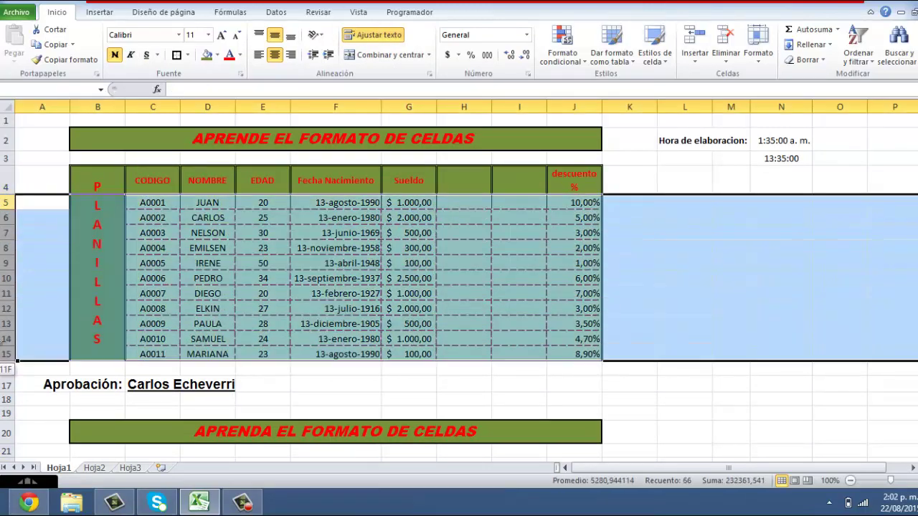
{"action": "left_click_drag", "start_coordinate": [3, 204], "coordinate": [2, 181]}
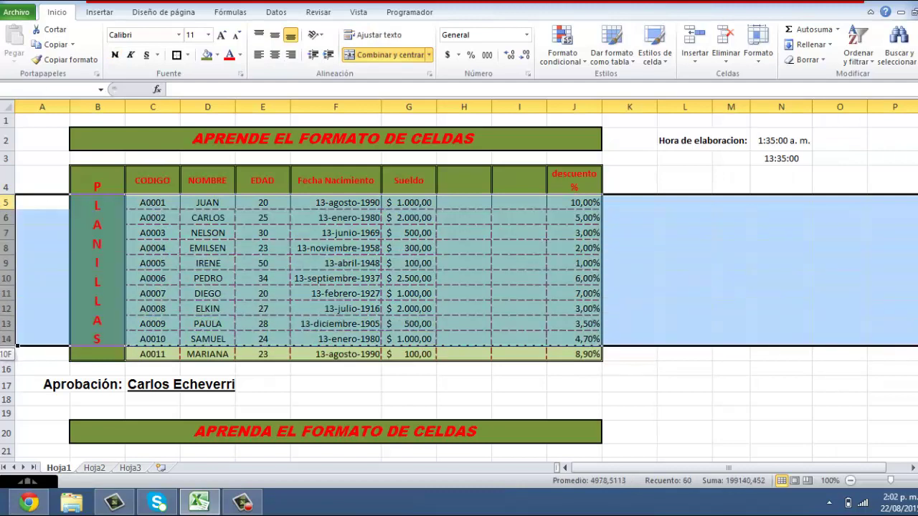
{"action": "left_click", "coordinate": [3, 183]}
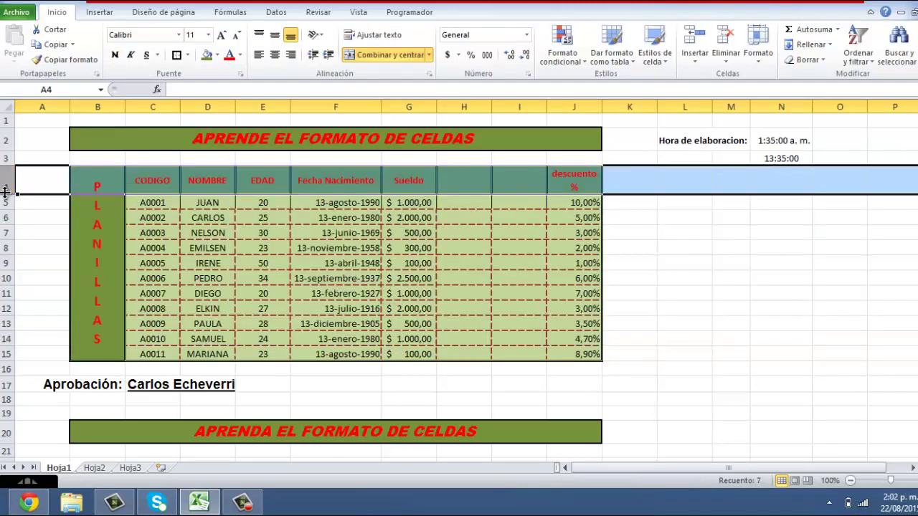
{"action": "left_click_drag", "start_coordinate": [5, 194], "coordinate": [5, 194]}
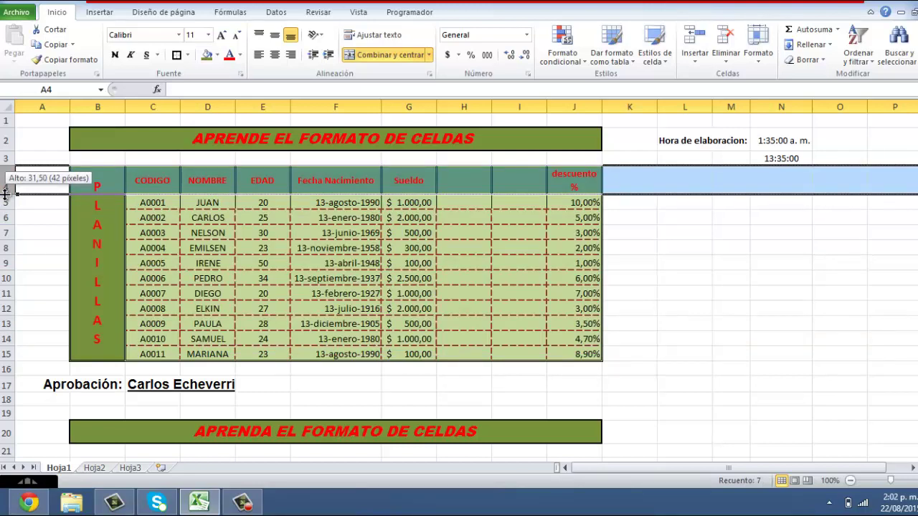
- Drag row 23's lower border down until the row is 42 pixels tall
{"action": "scroll", "coordinate": [99, 266], "scroll_direction": "down", "scroll_amount": 2}
{"action": "scroll", "coordinate": [105, 291], "scroll_direction": "down", "scroll_amount": 1}
{"action": "scroll", "coordinate": [108, 297], "scroll_direction": "down", "scroll_amount": 1}
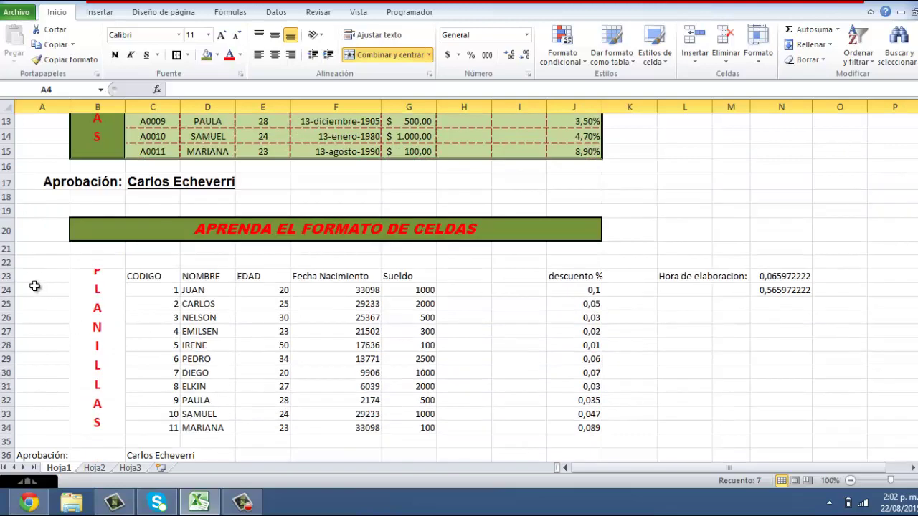
{"action": "left_click", "coordinate": [7, 276]}
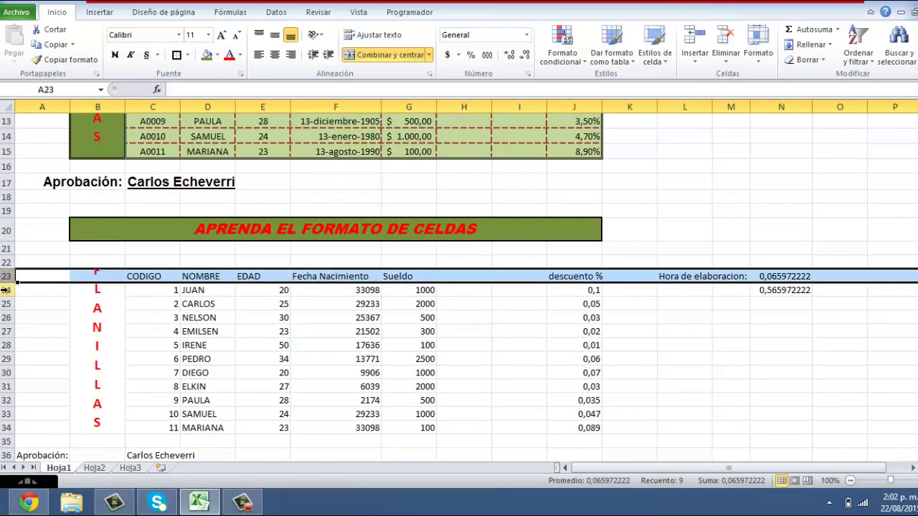
{"action": "left_click", "coordinate": [6, 282]}
{"action": "left_click_drag", "start_coordinate": [6, 282], "coordinate": [14, 264]}
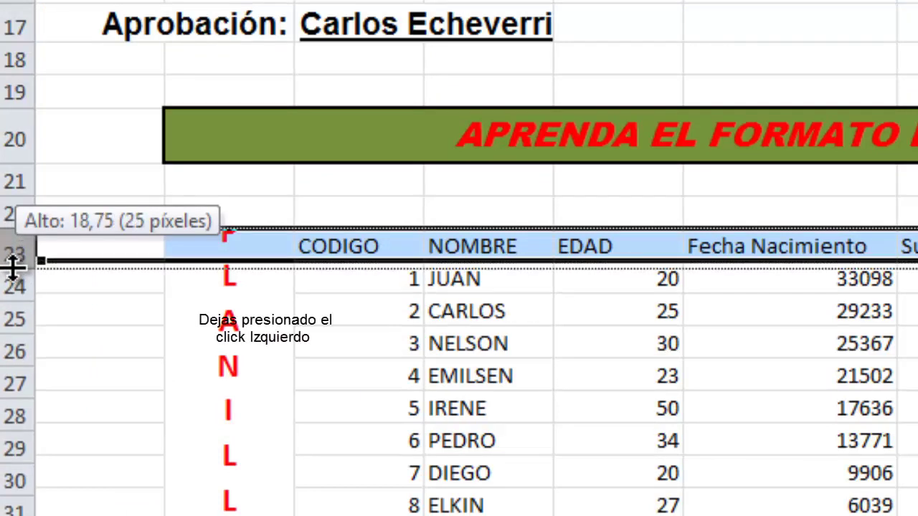
{"action": "mouse_move", "coordinate": [13, 263]}
{"action": "left_mouse_down"}
{"action": "mouse_move", "coordinate": [13, 279]}
{"action": "mouse_move", "coordinate": [14, 263]}
{"action": "left_mouse_up"}
{"action": "scroll", "coordinate": [78, 346], "scroll_direction": "up", "scroll_amount": 4}
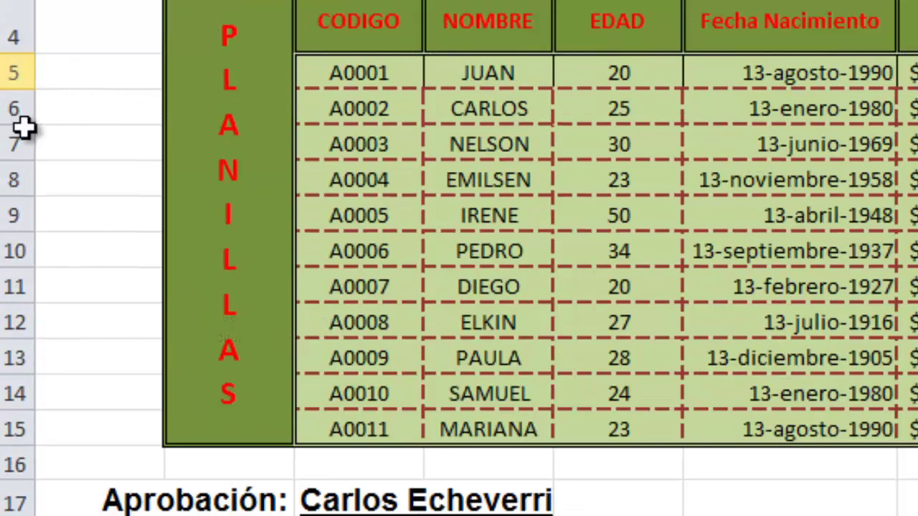
{"action": "scroll", "coordinate": [43, 179], "scroll_direction": "down", "scroll_amount": 4}
{"action": "left_click_drag", "start_coordinate": [15, 271], "coordinate": [16, 285]}
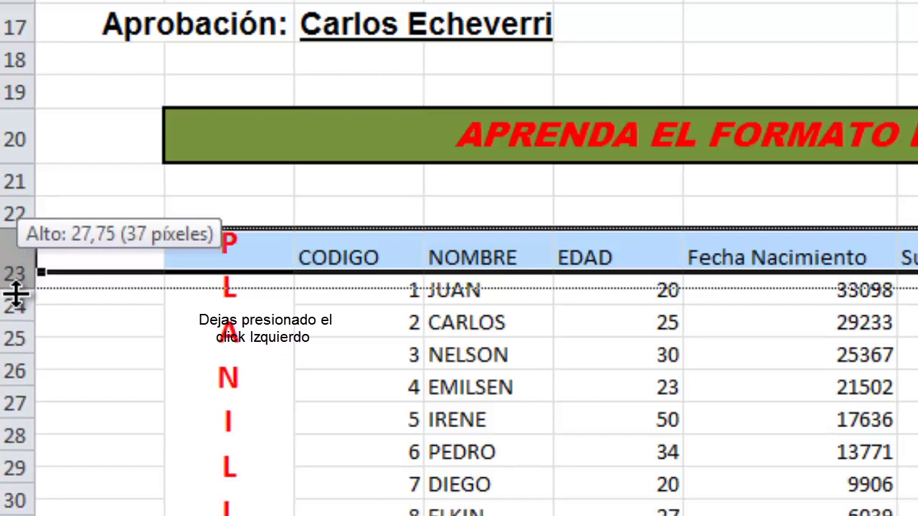
{"action": "left_click_drag", "start_coordinate": [16, 286], "coordinate": [16, 296]}
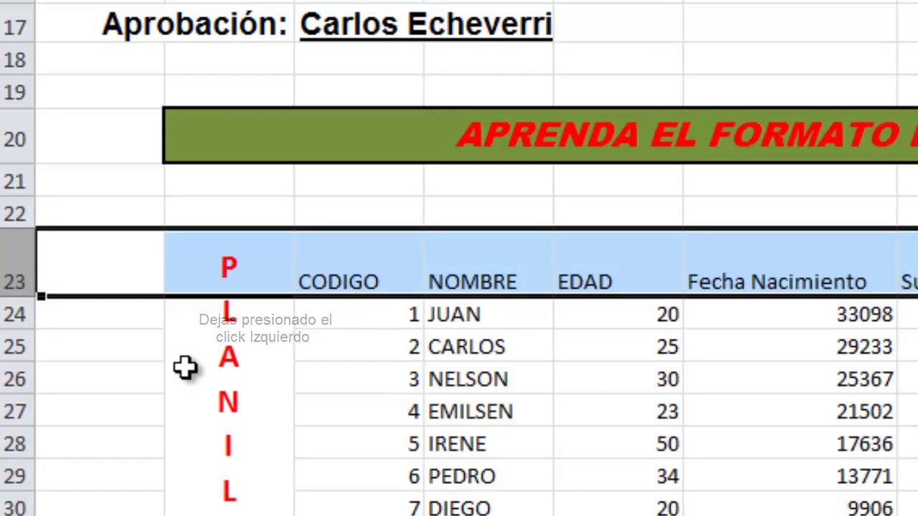
{"action": "left_click", "coordinate": [385, 366]}
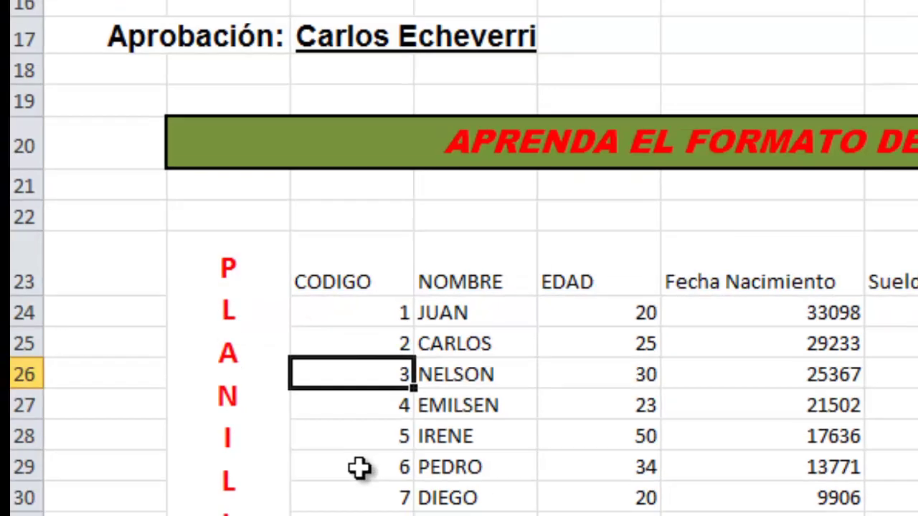
{"action": "scroll", "coordinate": [223, 303], "scroll_direction": "up", "scroll_amount": 4}
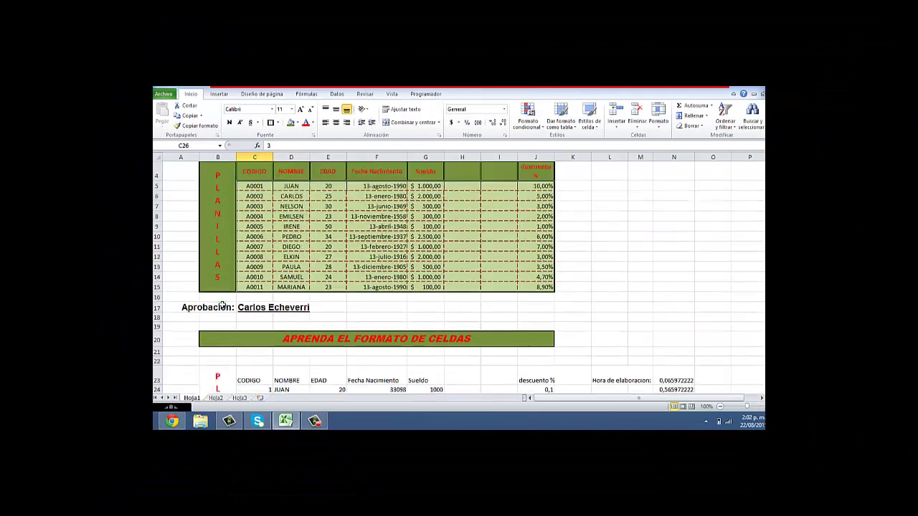